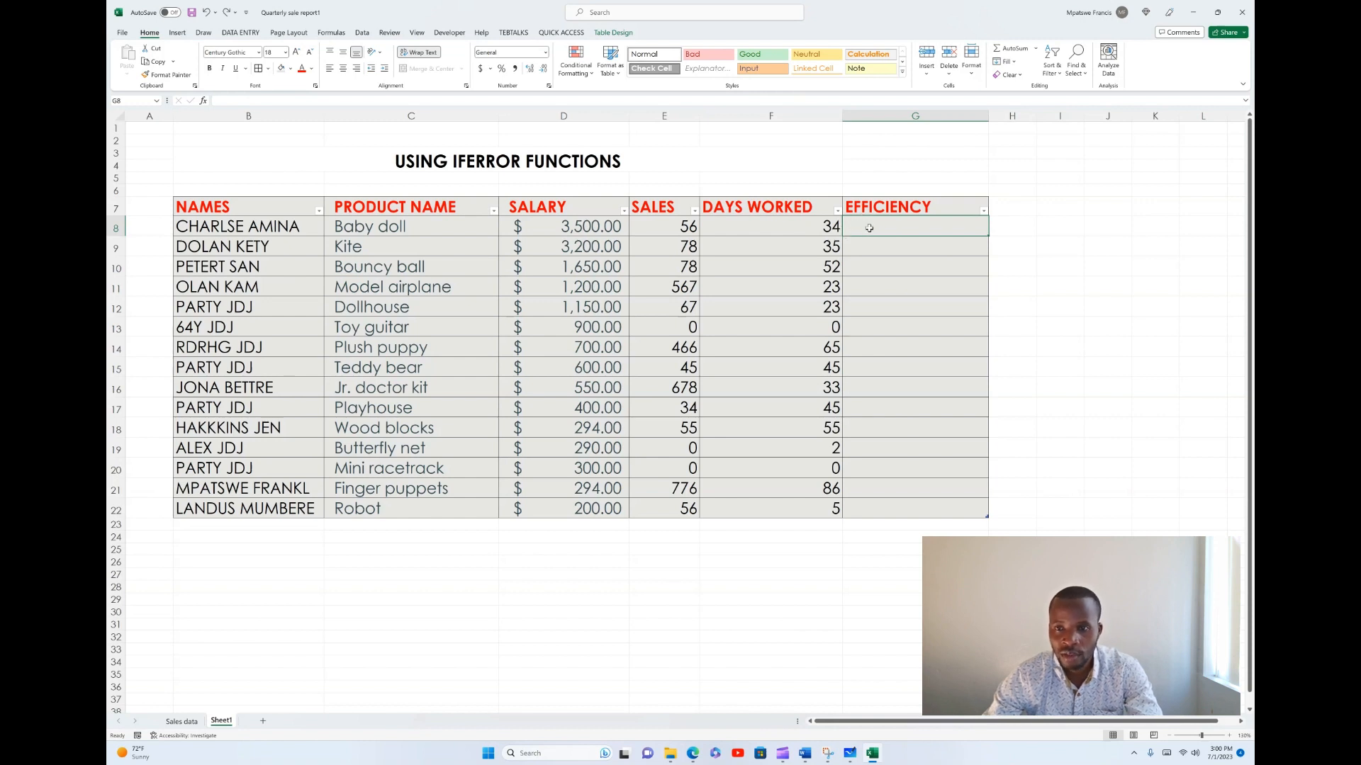
# - Fill the Efficiency column with sales divided by days worked using =E8/F8 in G8, and inspect cells G13 and G20
pyautogui.write('=')
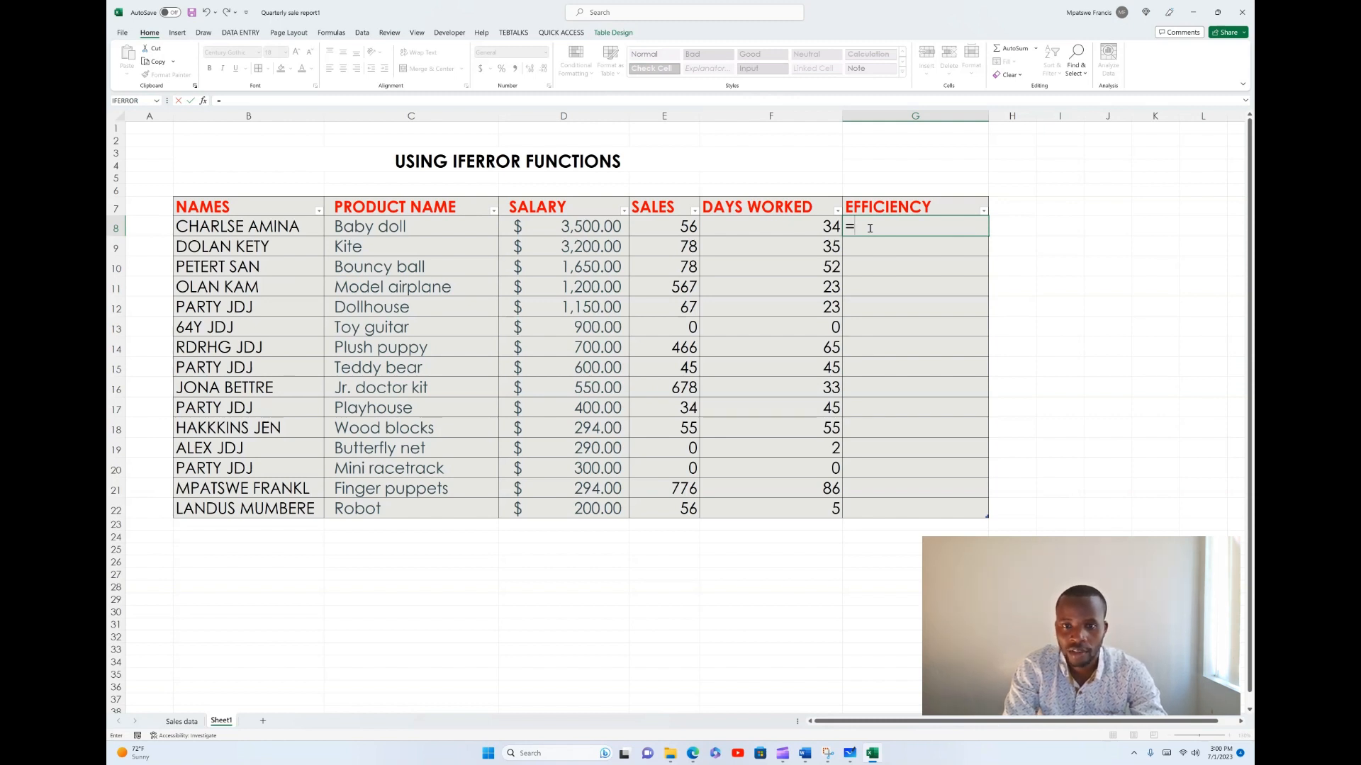
pyautogui.write('E')
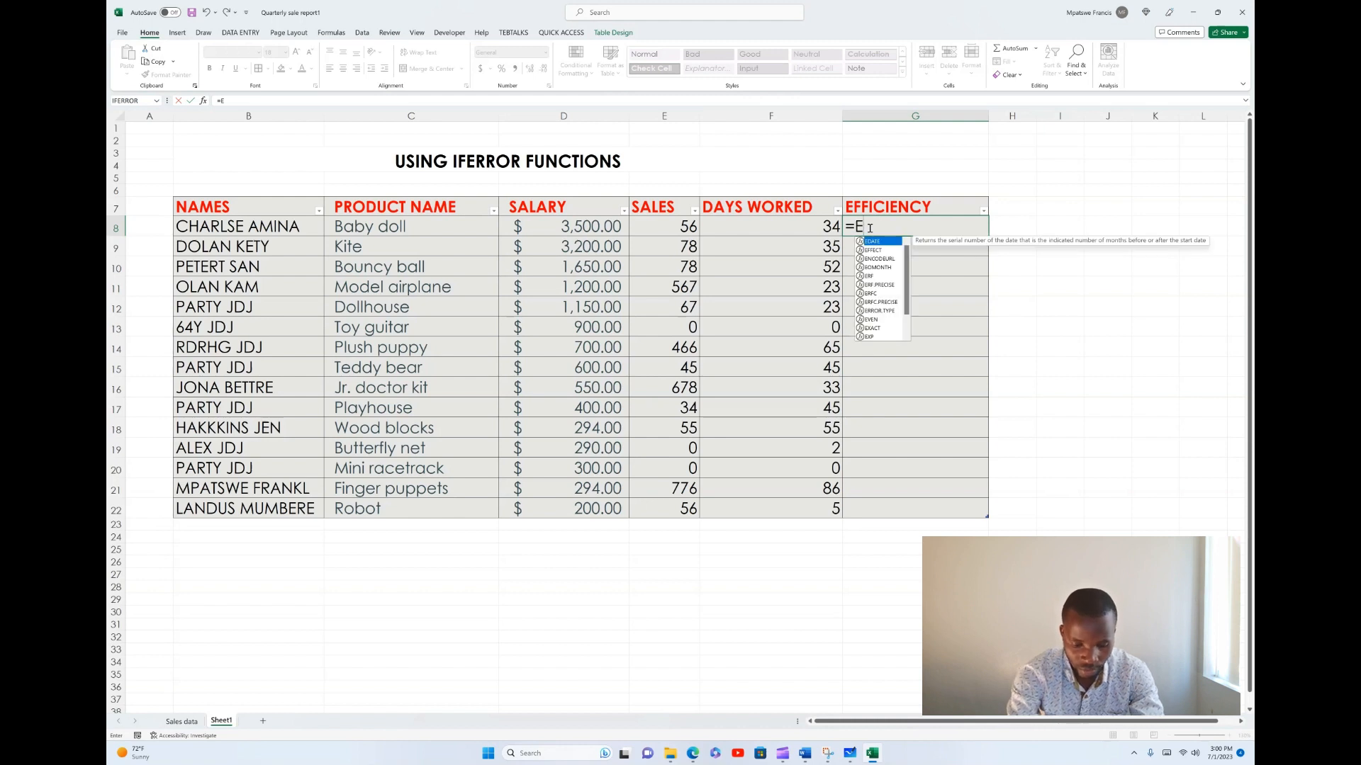
pyautogui.write('8')
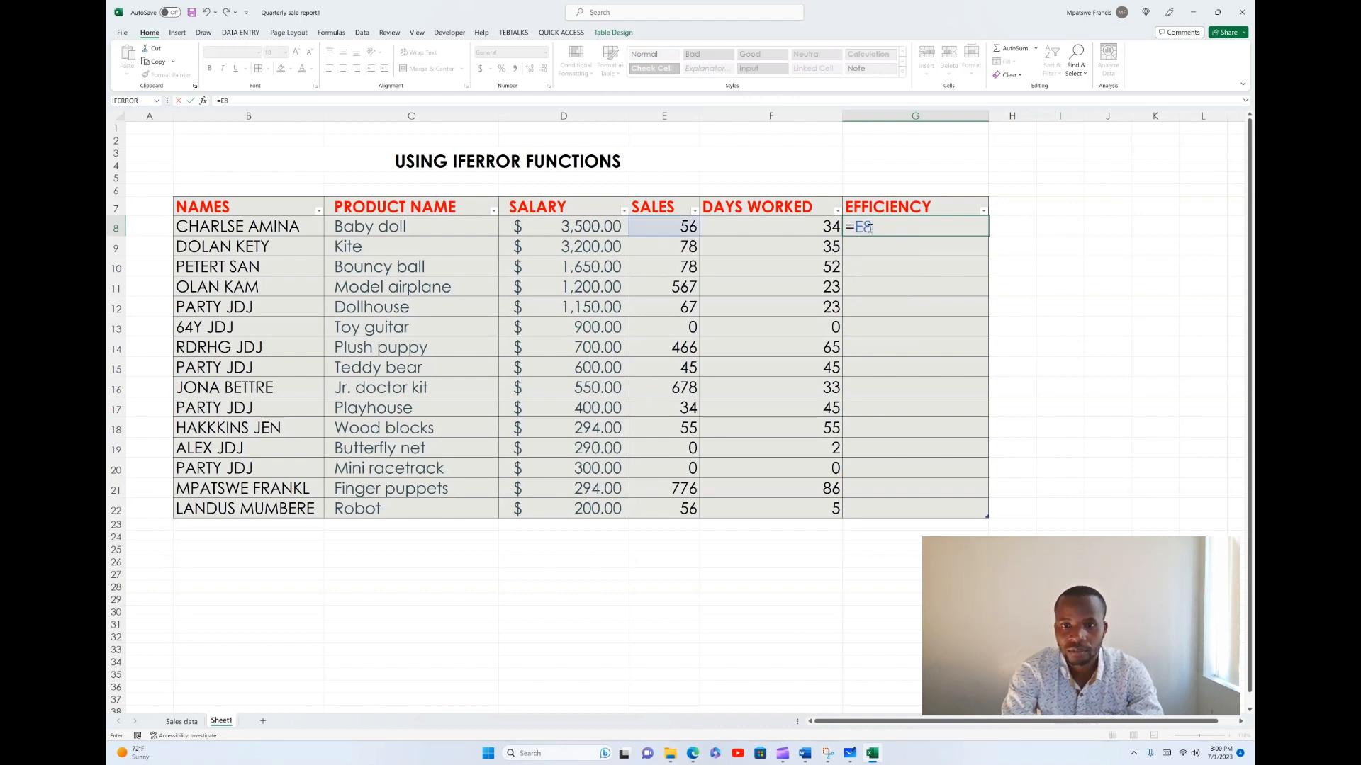
pyautogui.write('/')
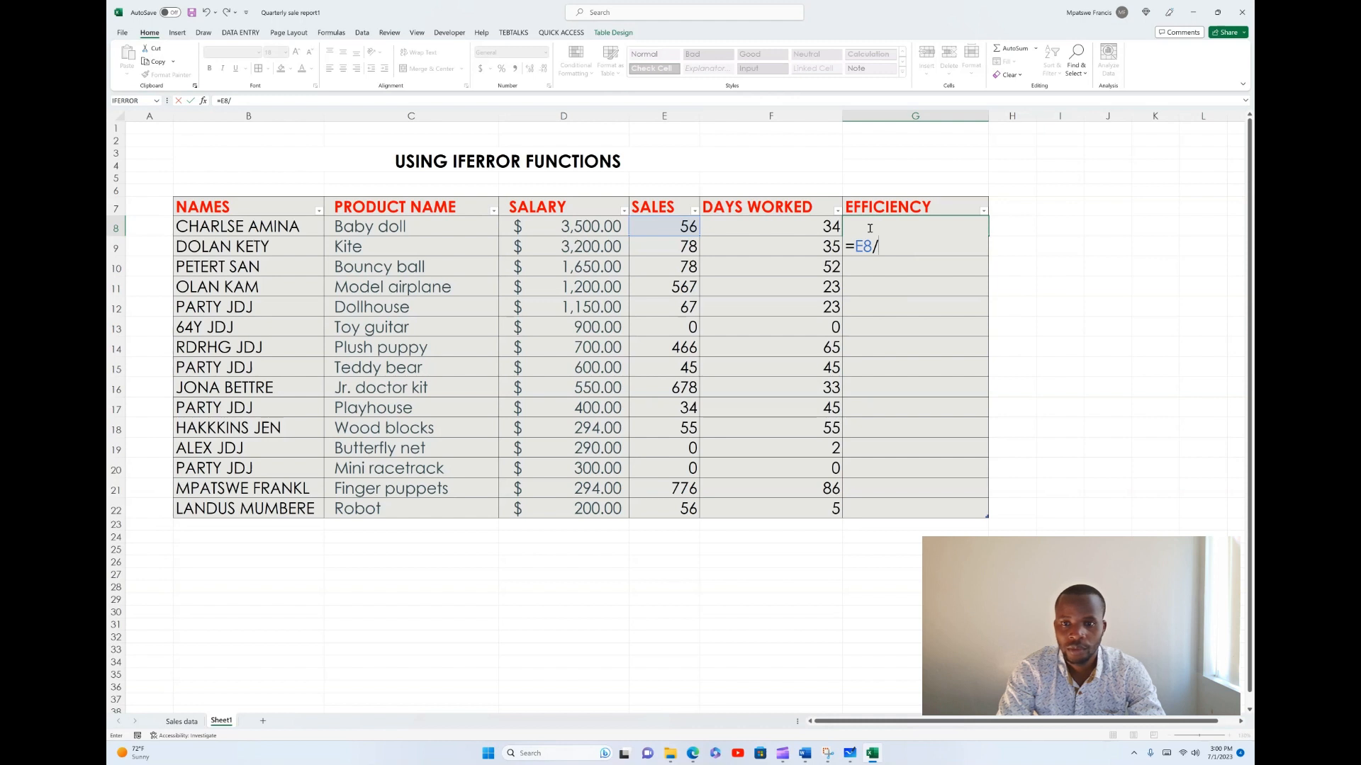
pyautogui.write('F8')
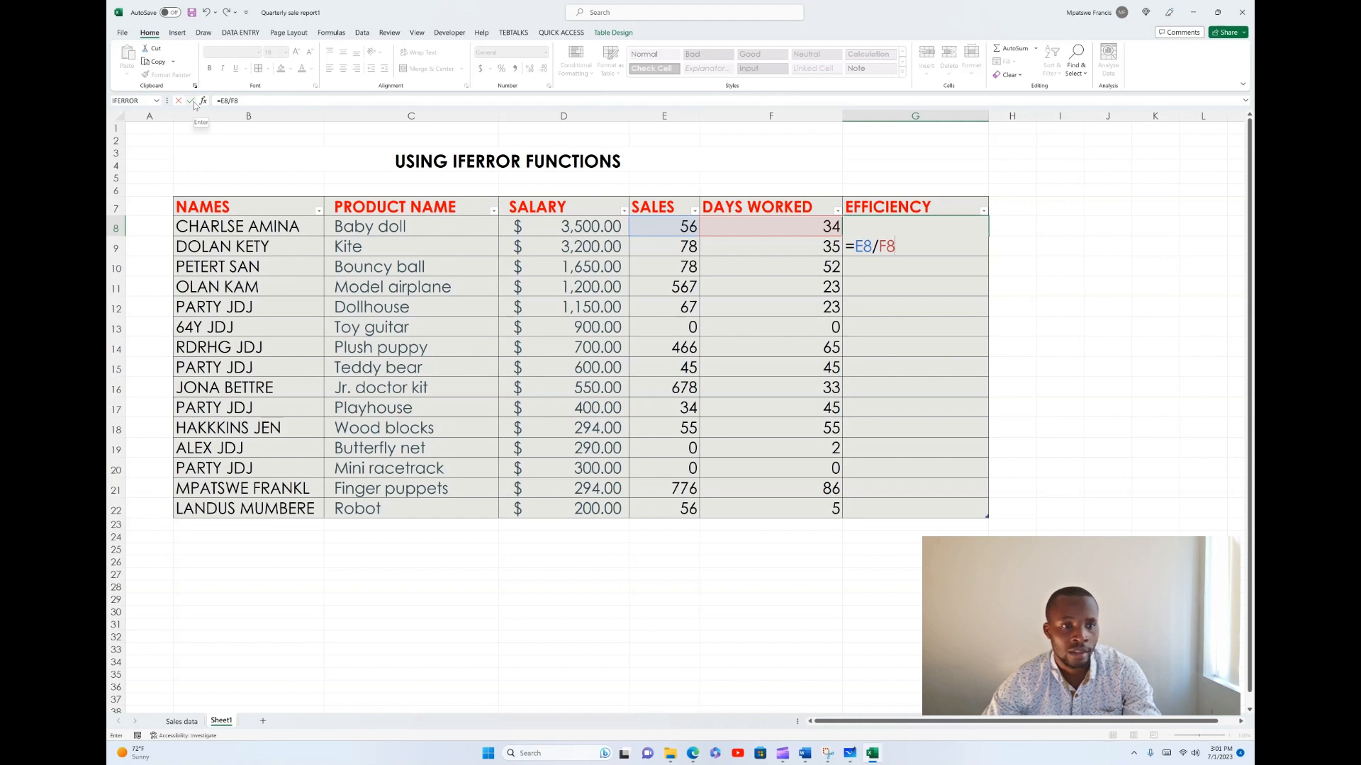
pyautogui.hotkey('ctrl', 'Return')
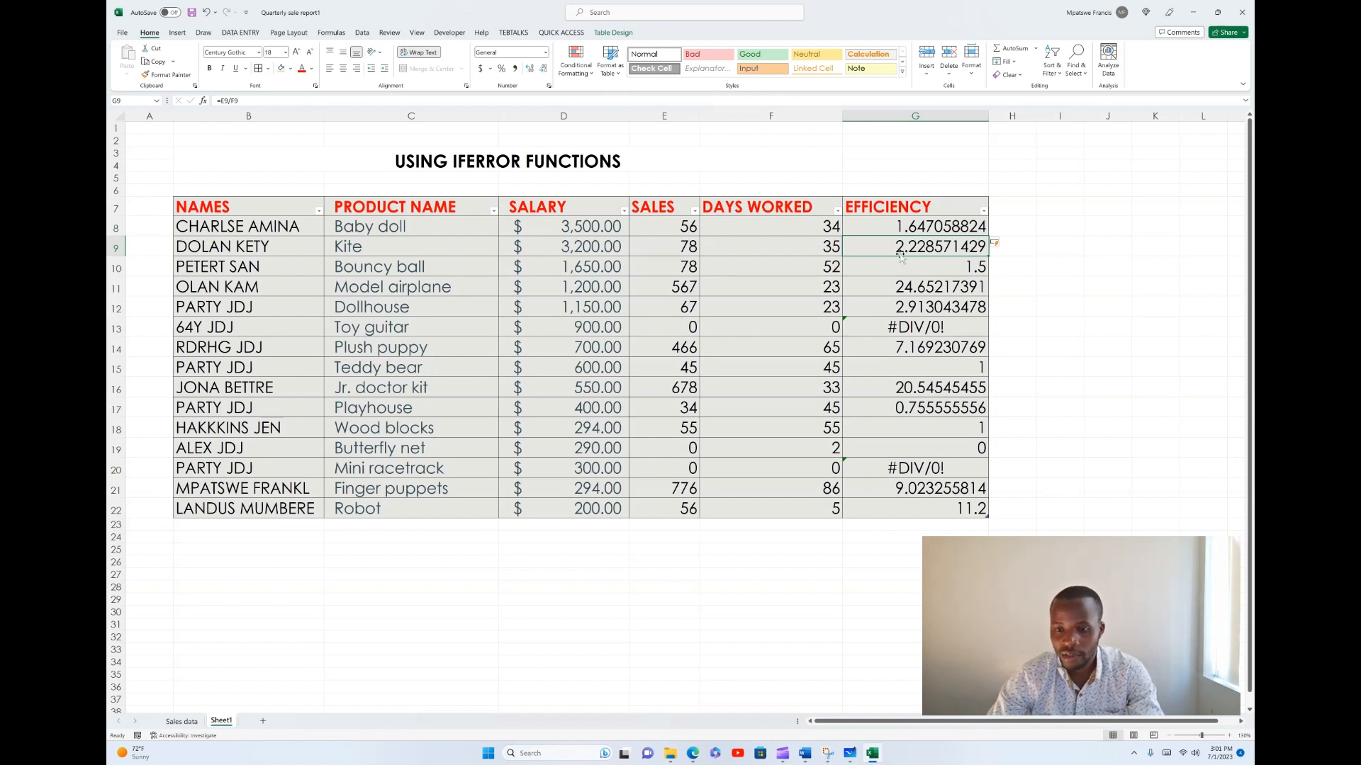
pyautogui.click(909, 330)
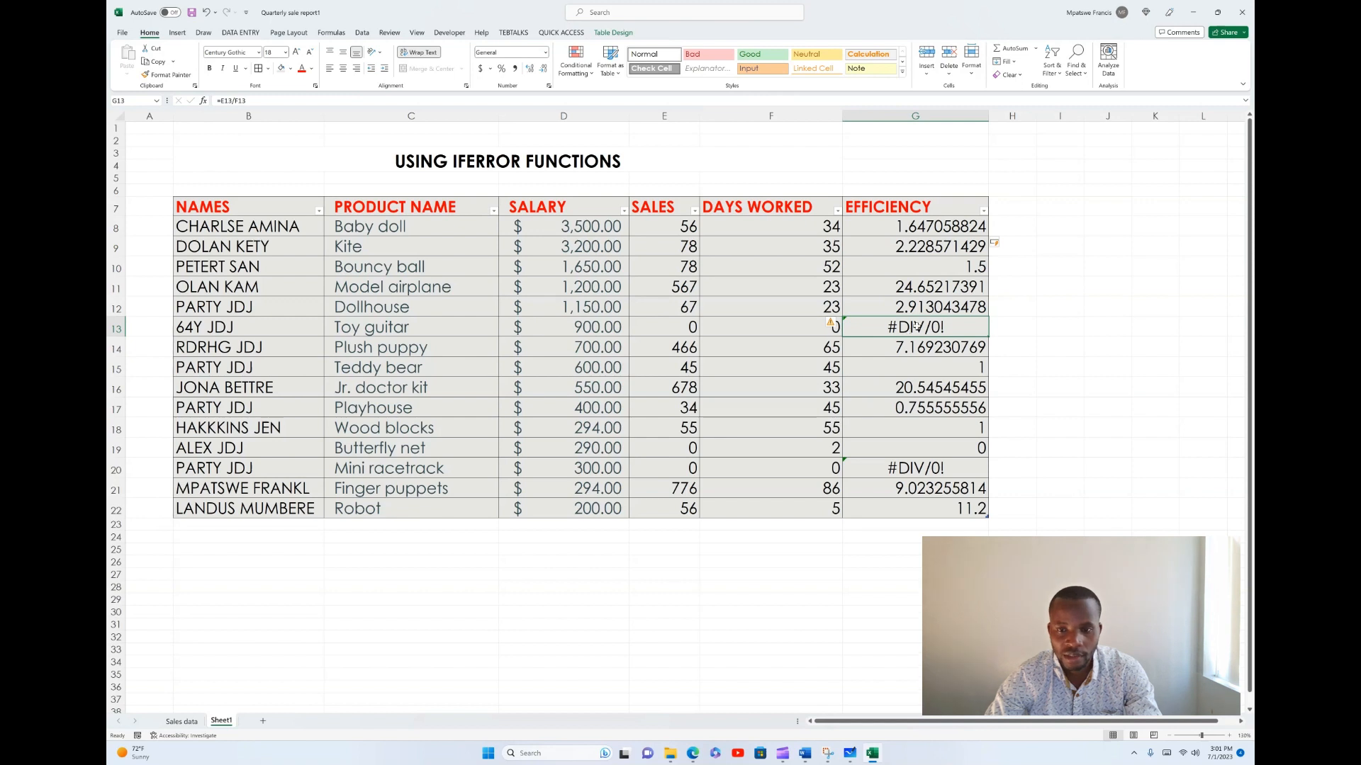
pyautogui.click(902, 468)
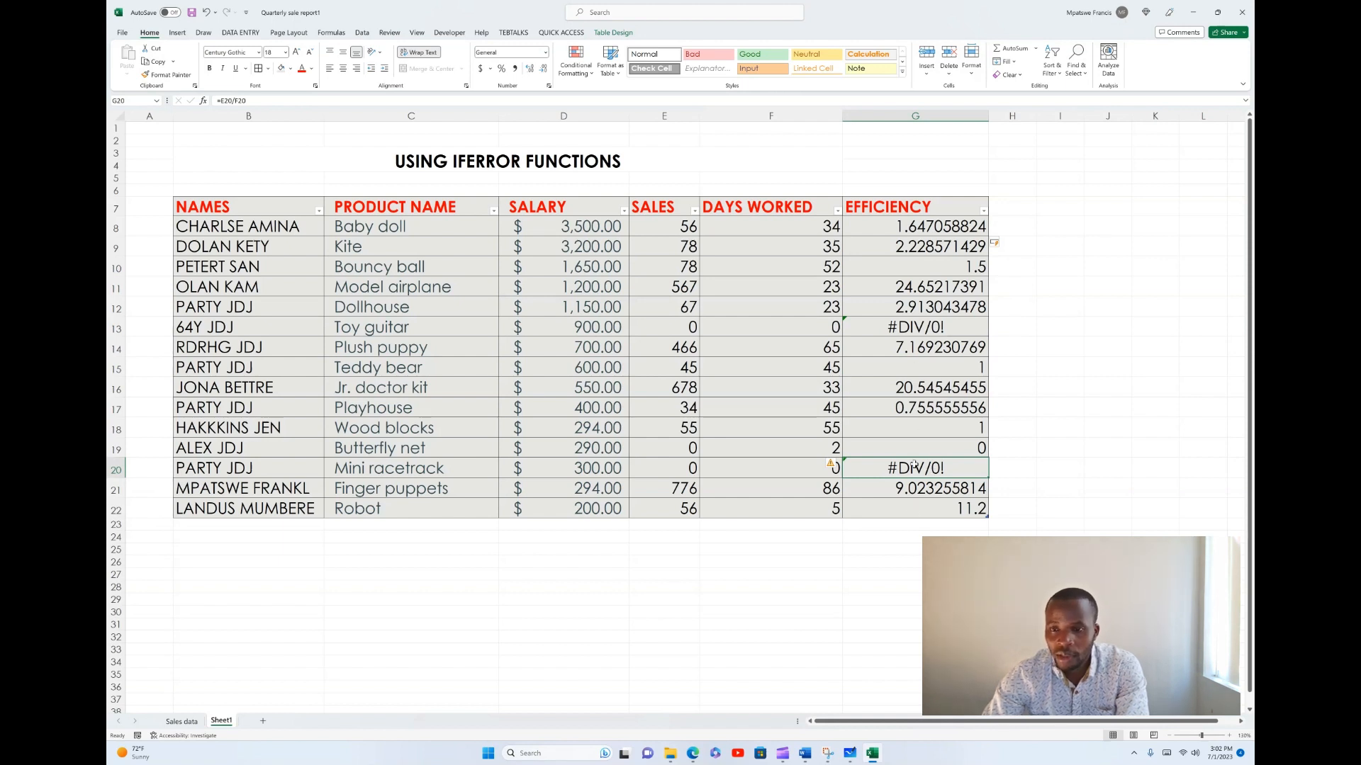
# - Total the Efficiency column in G23 with =SUM(G8:G22) and check the resulting cell
pyautogui.click(902, 530)
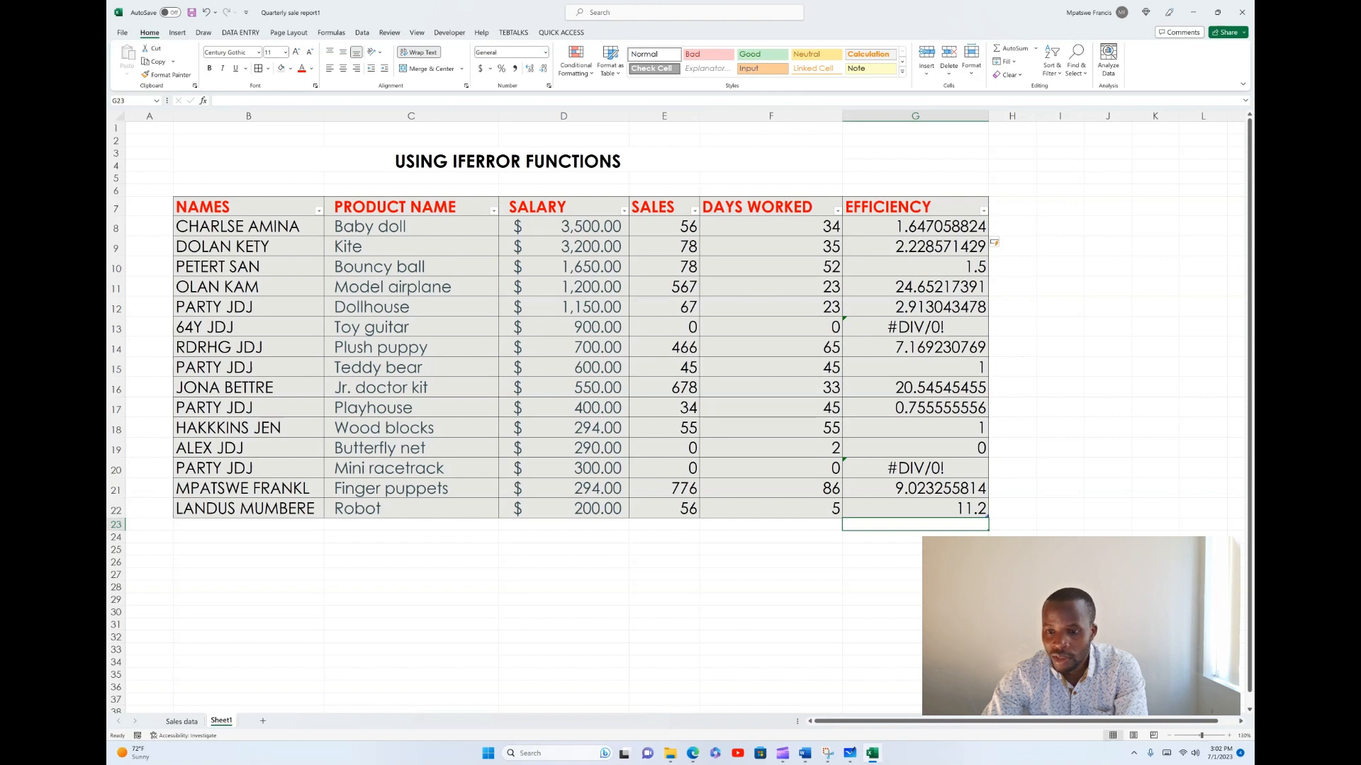
pyautogui.write('=T')
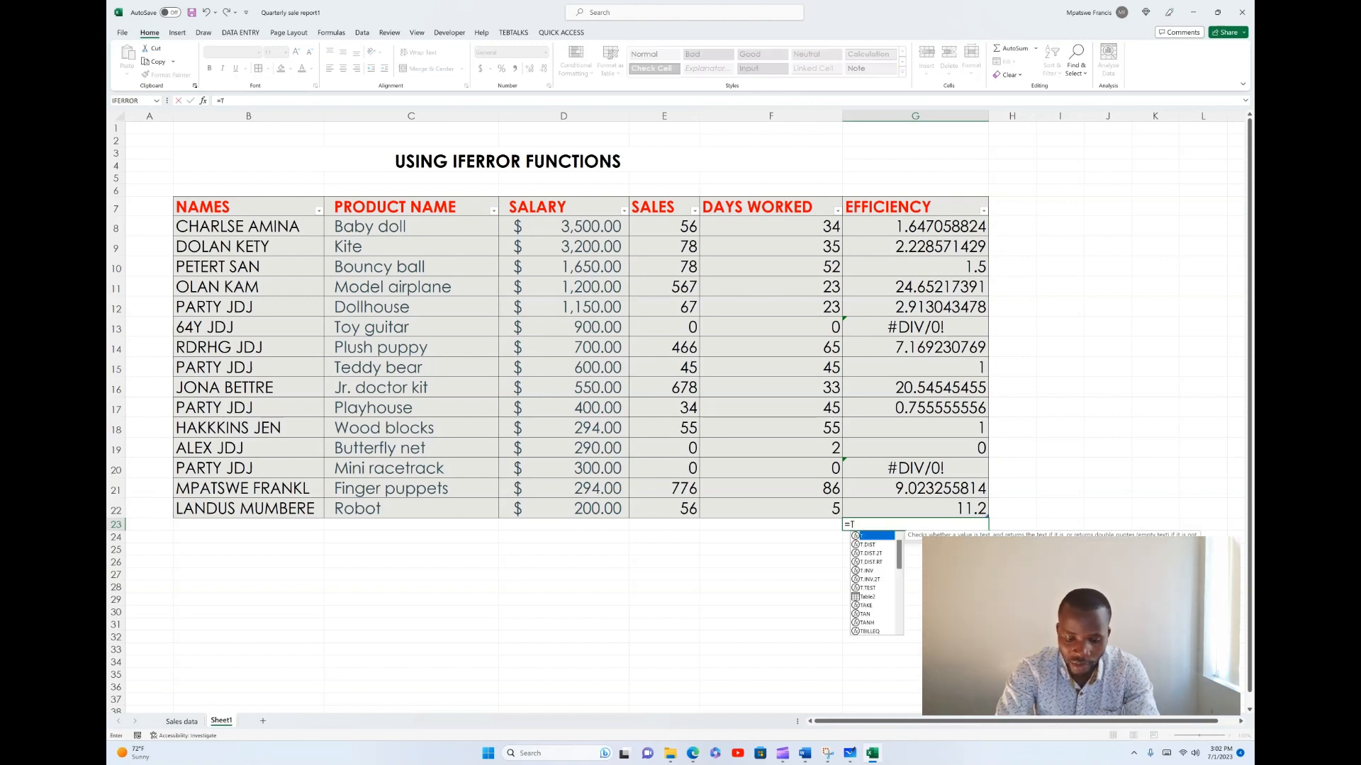
pyautogui.press('BackSpace')
pyautogui.write('SUM')
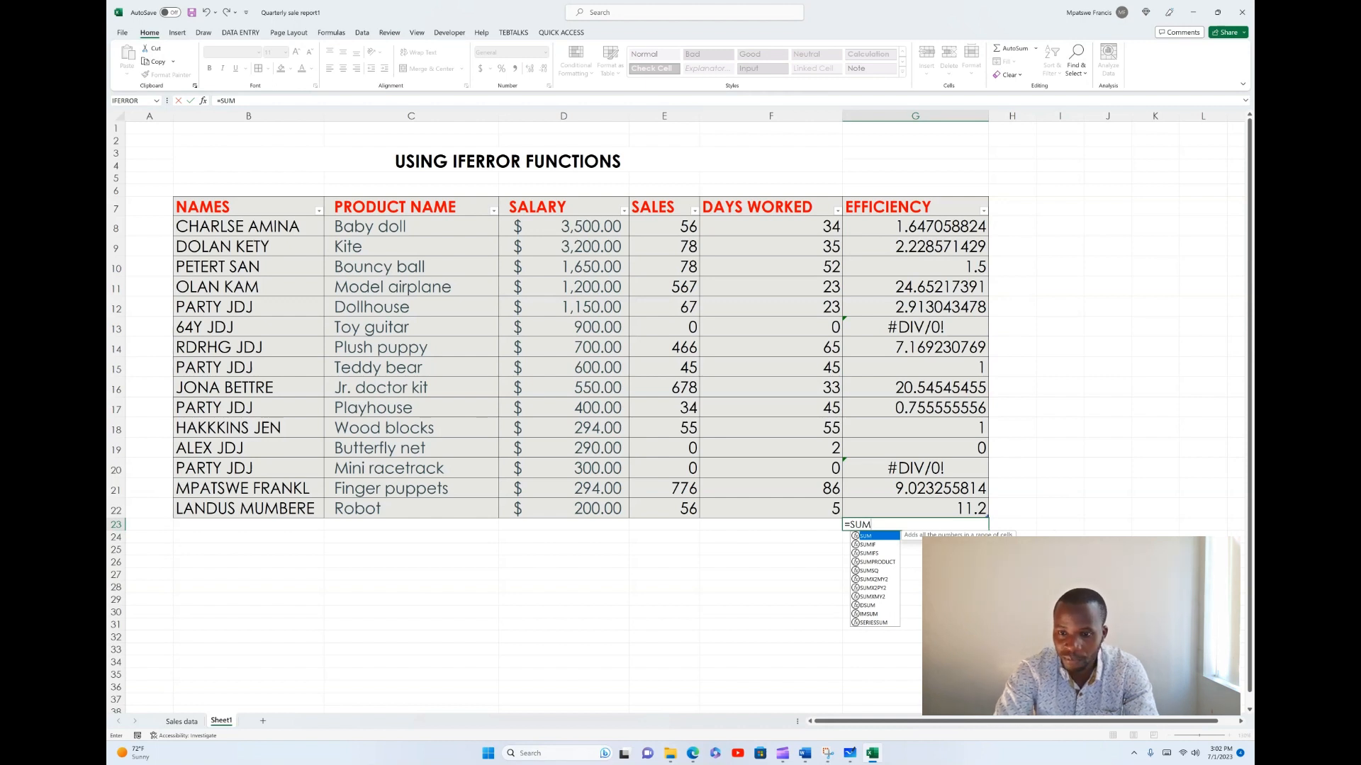
pyautogui.write('(')
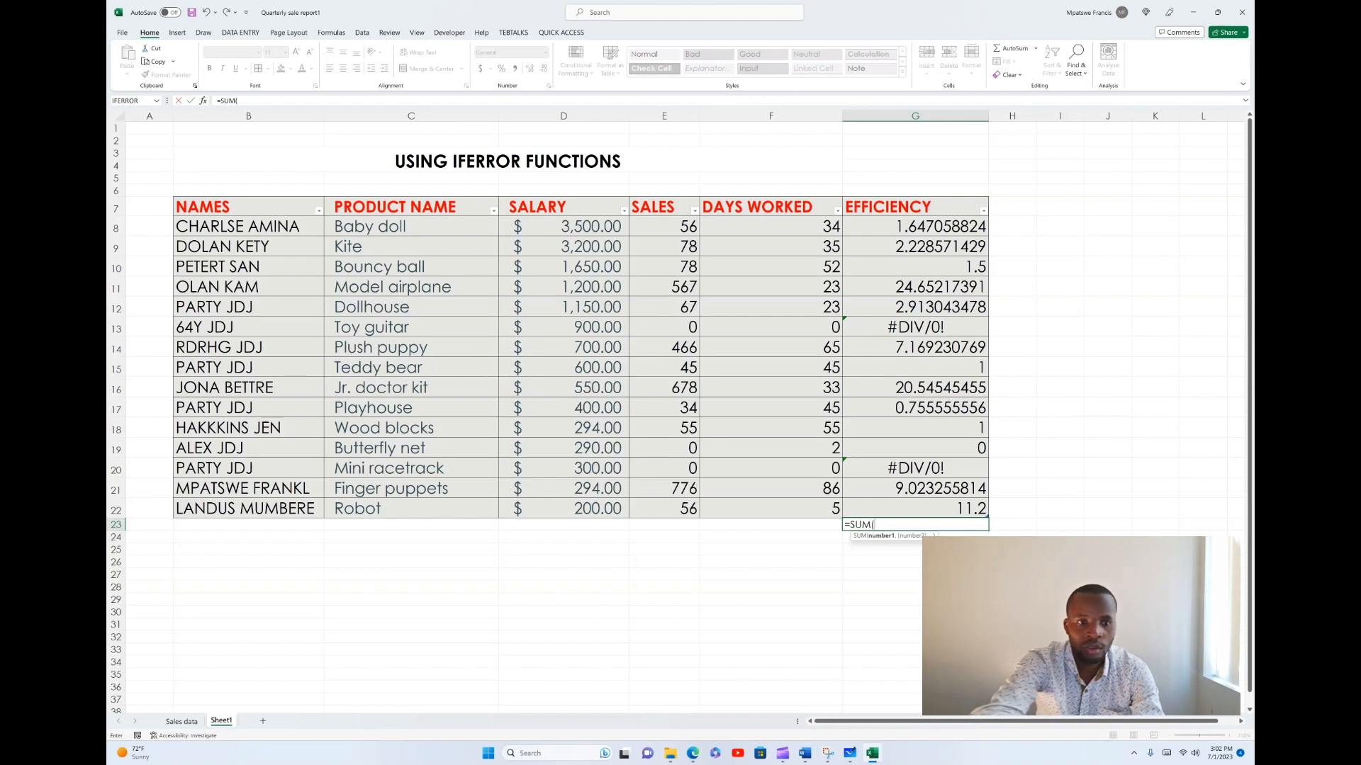
pyautogui.write('G')
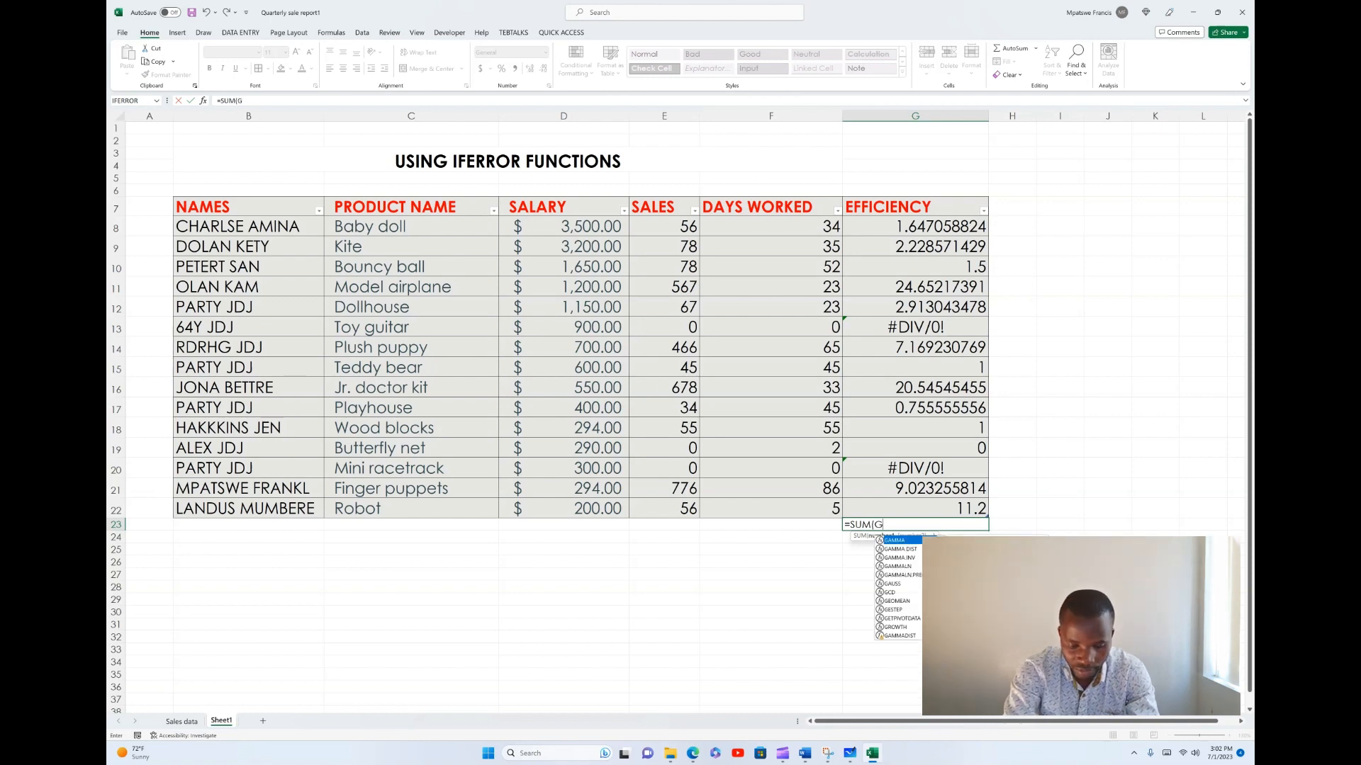
pyautogui.write('8')
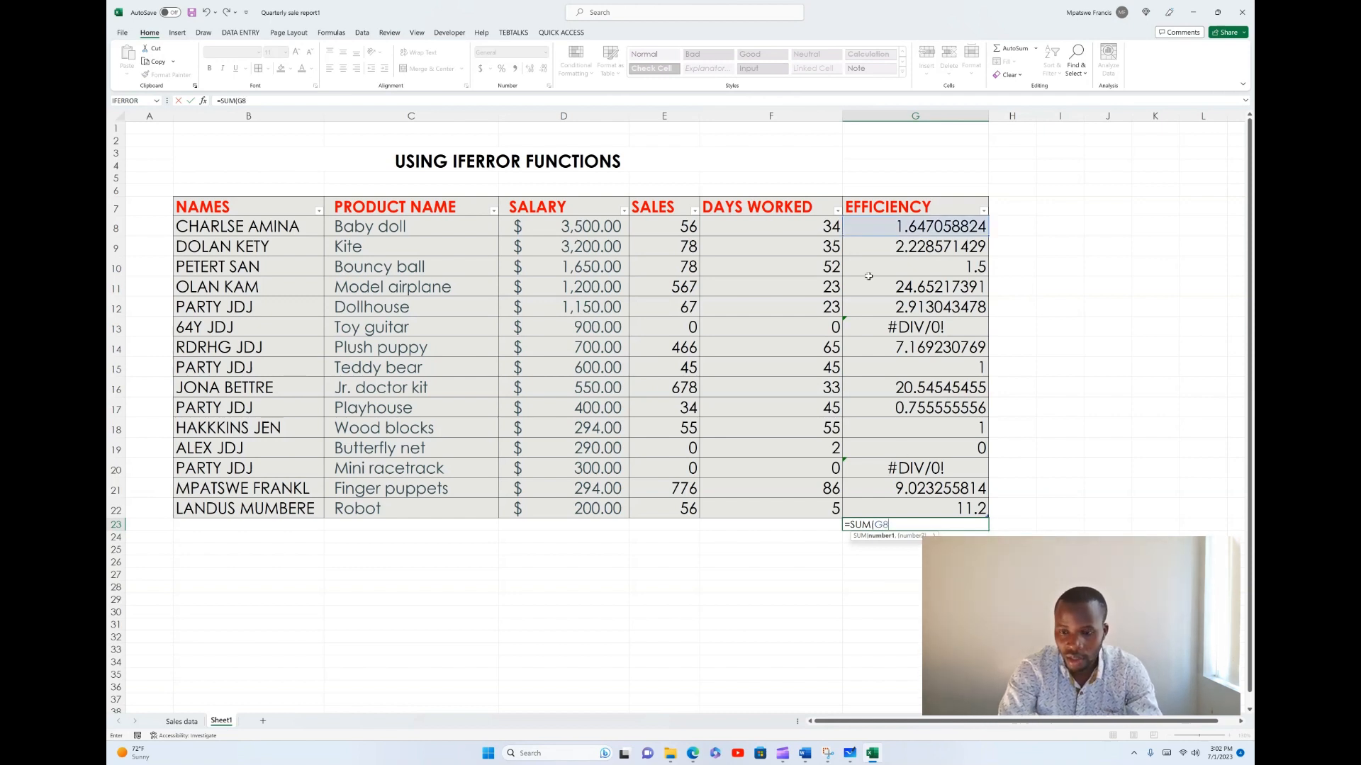
pyautogui.moveTo(985, 241); pyautogui.dragTo(989, 511)
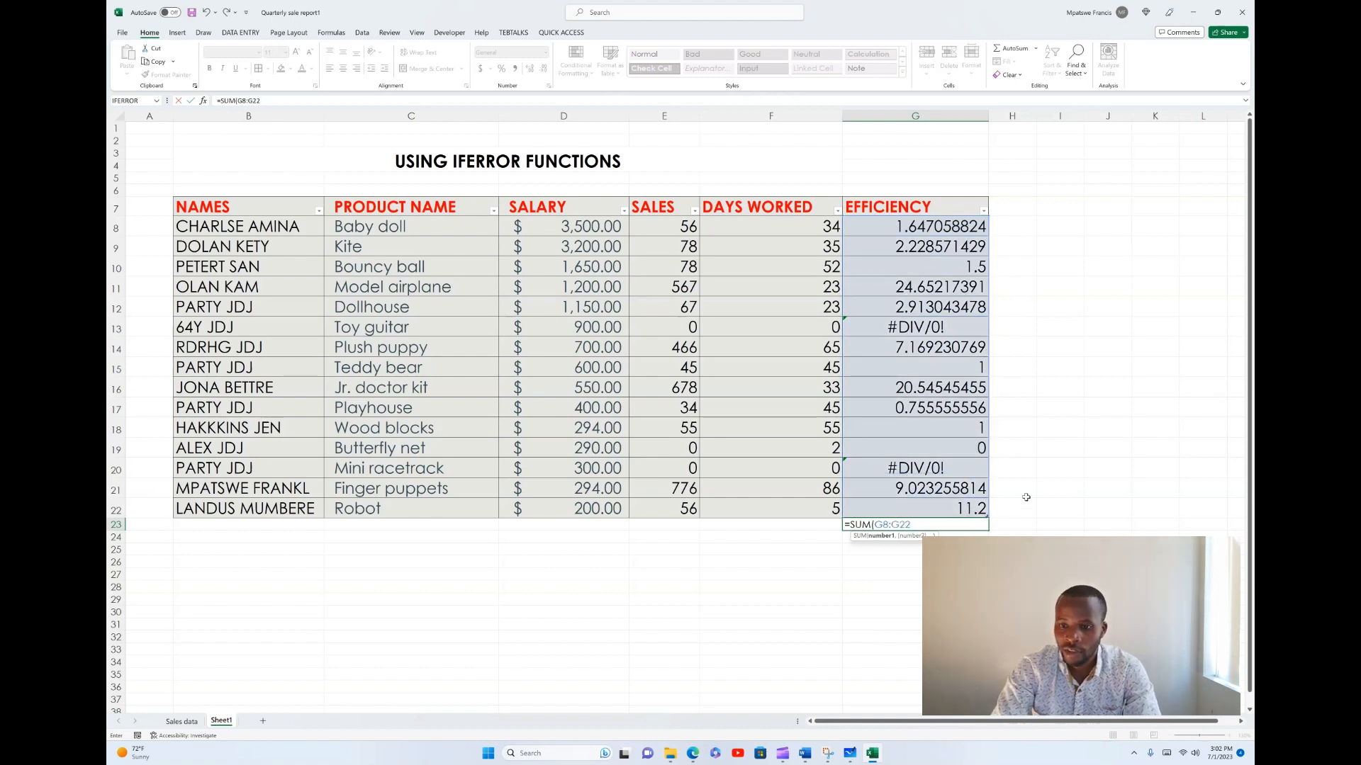
pyautogui.write(')')
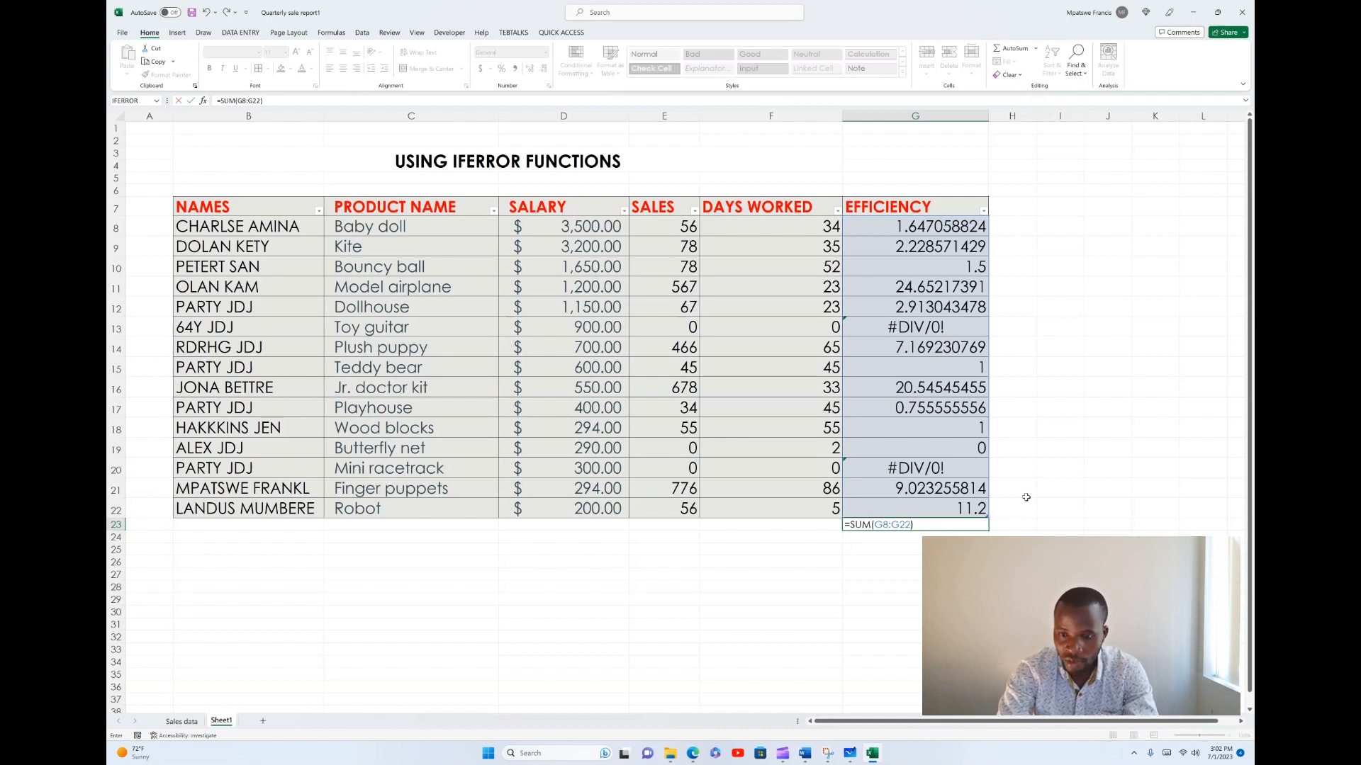
pyautogui.press('Return')
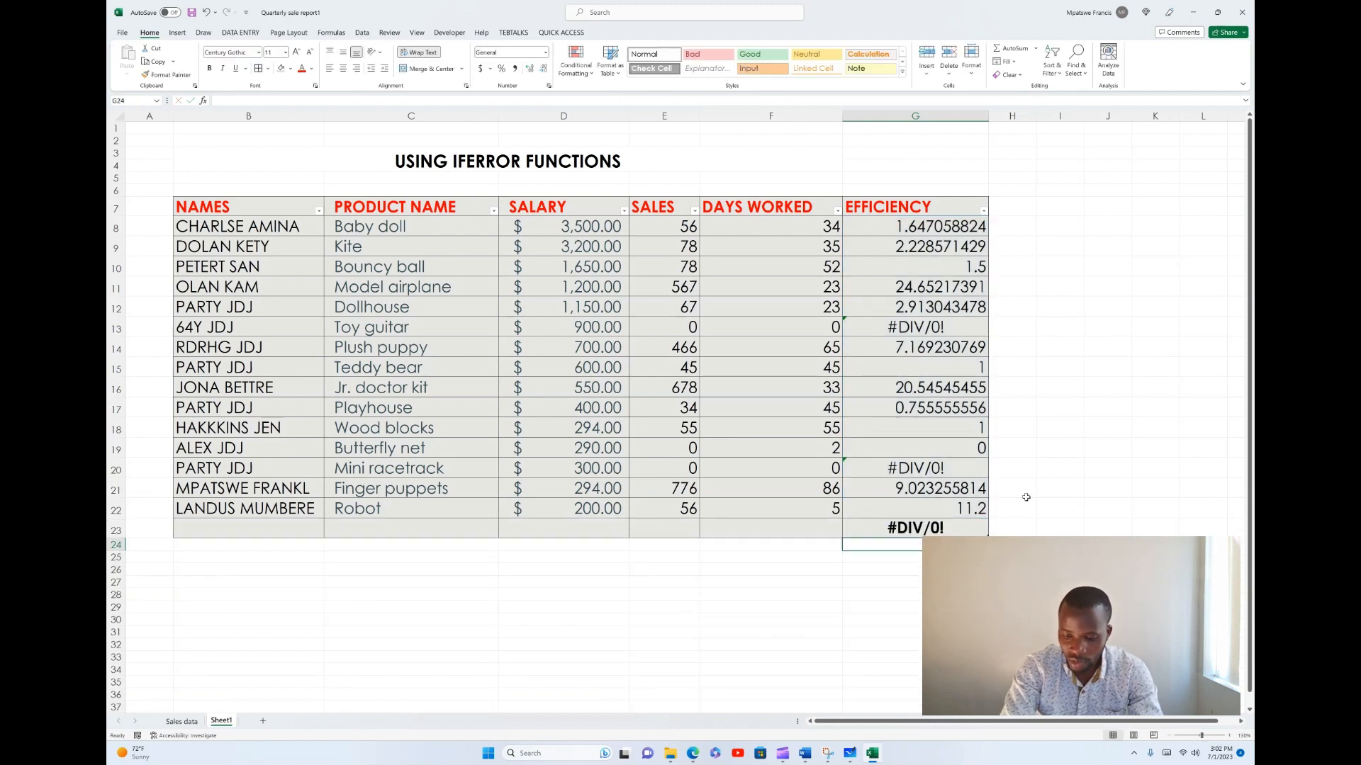
pyautogui.click(942, 527)
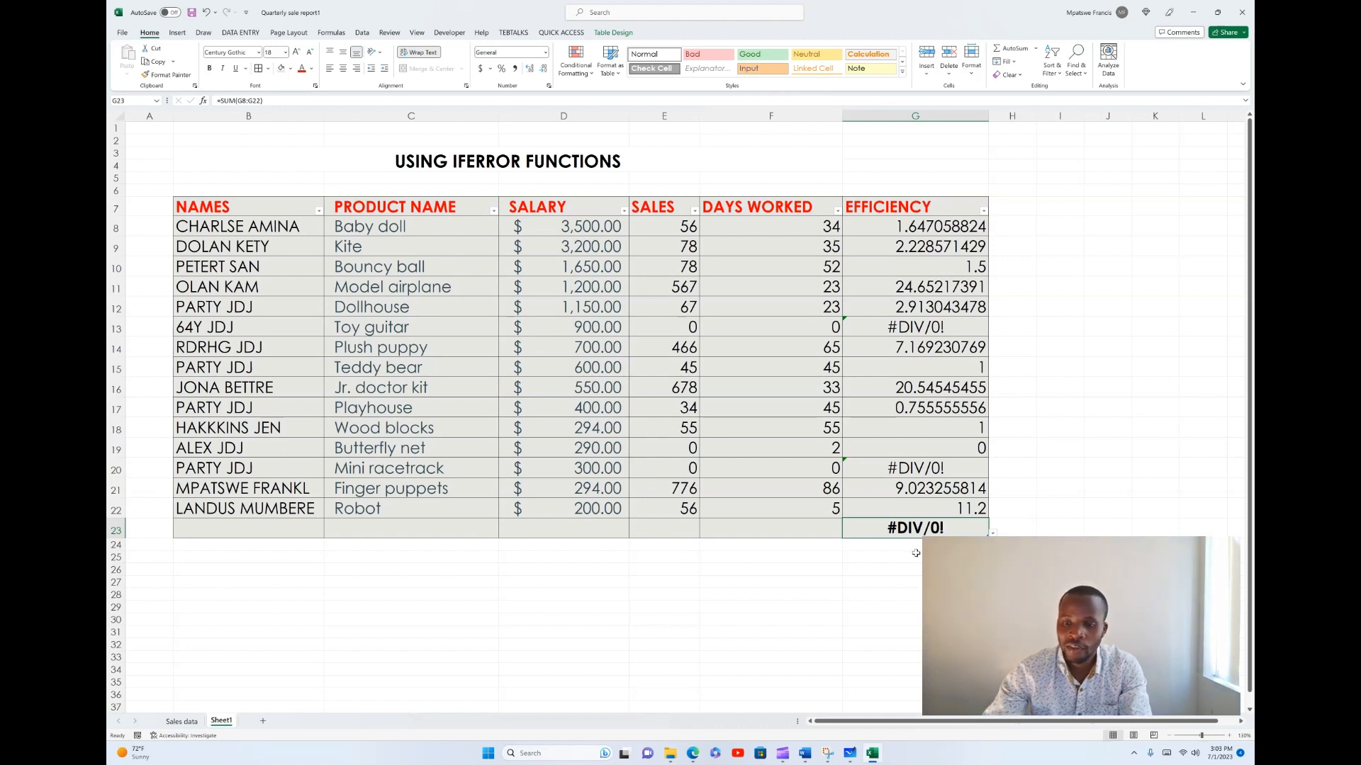
# - Average the Efficiency column in G24 with =AVERAGE(G8:G22) and check the resulting cell
pyautogui.click(913, 545)
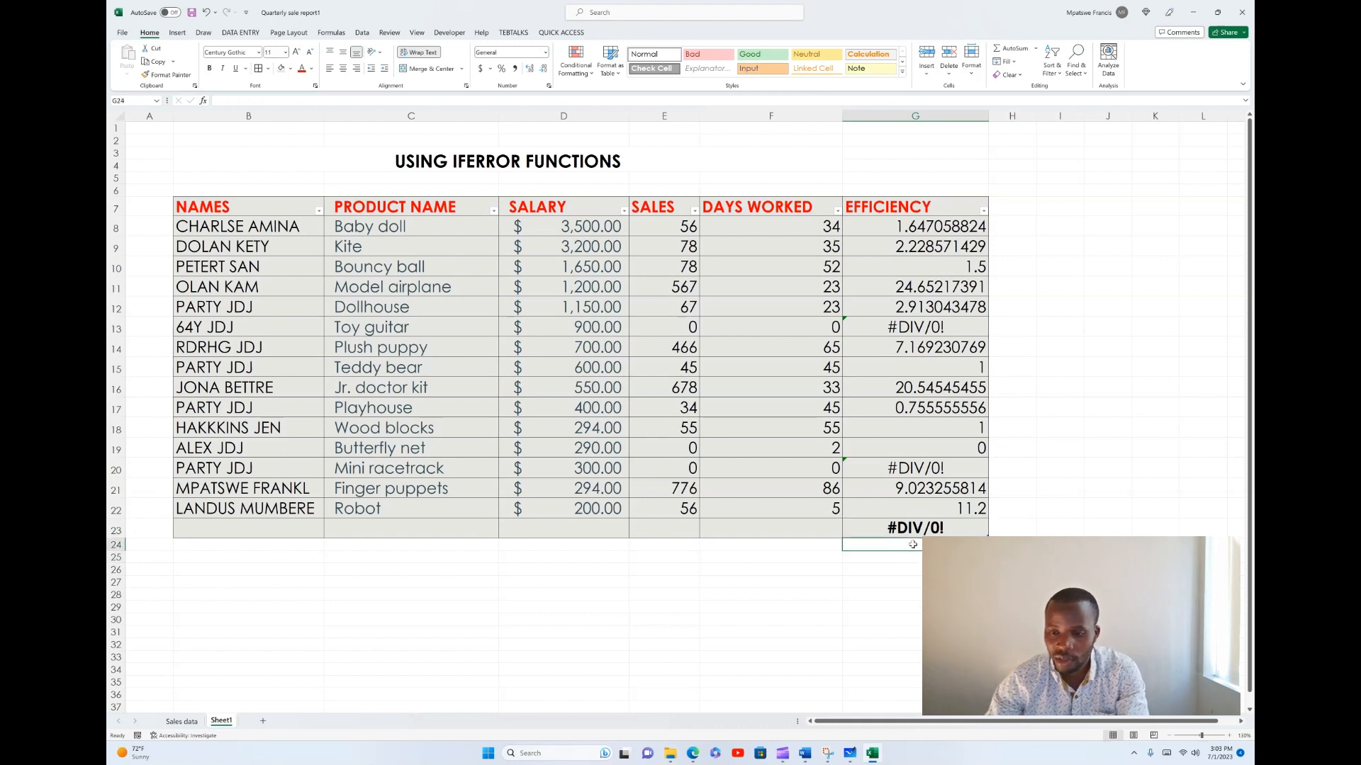
pyautogui.write('=')
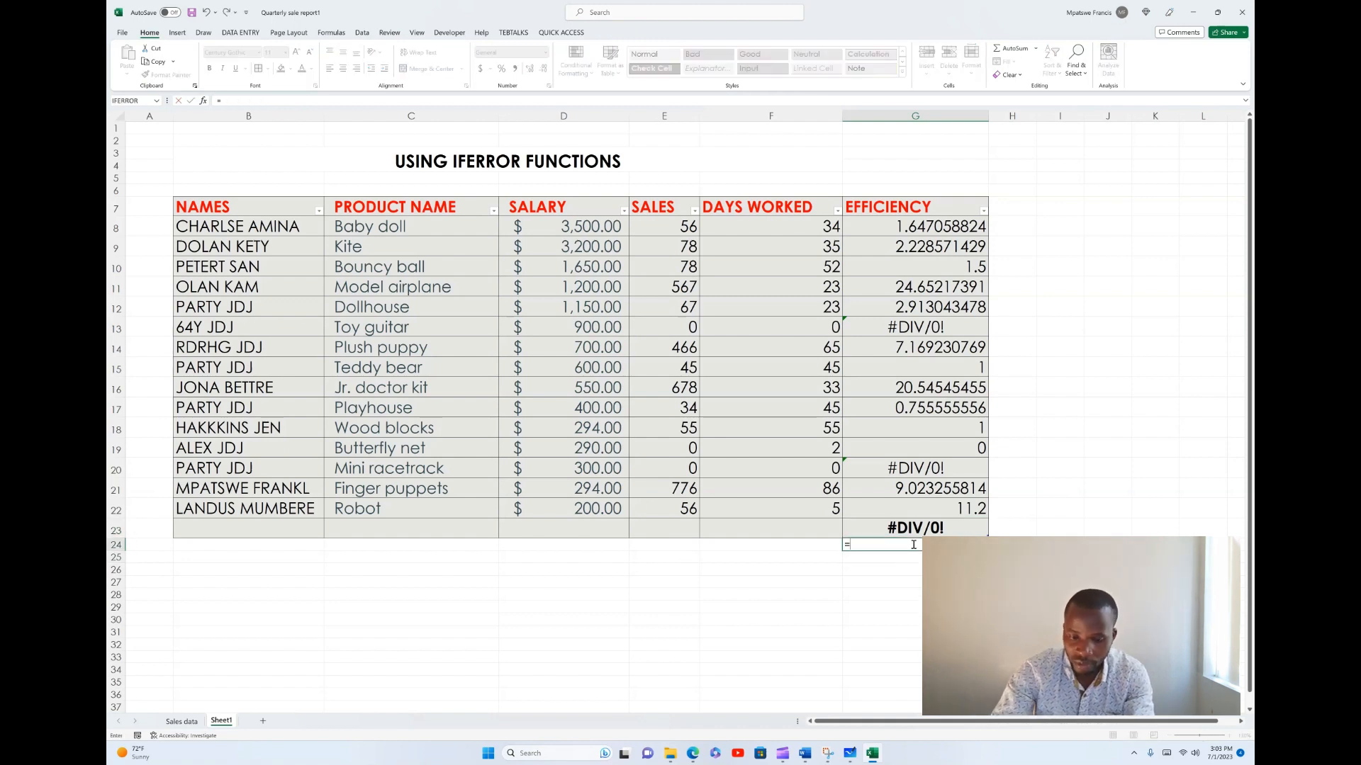
pyautogui.write('AVE')
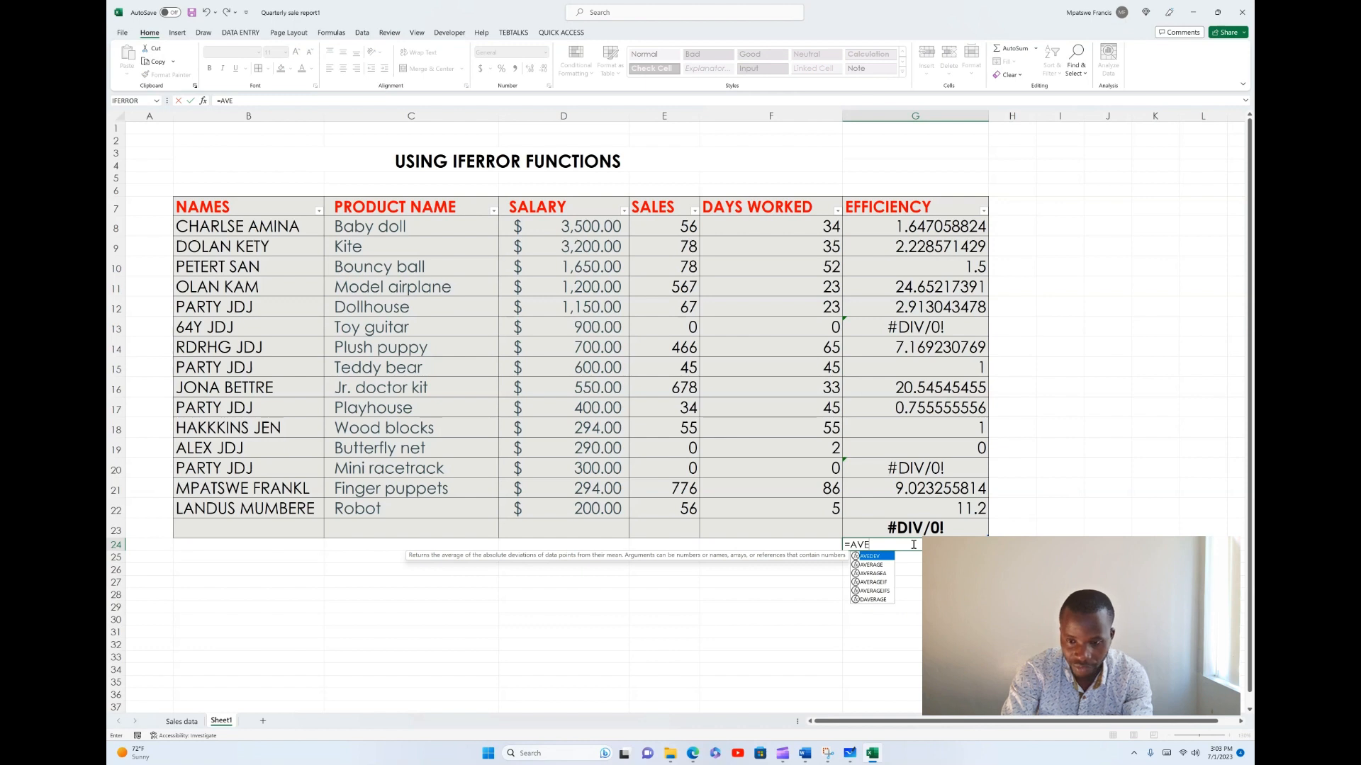
pyautogui.write('RAGE')
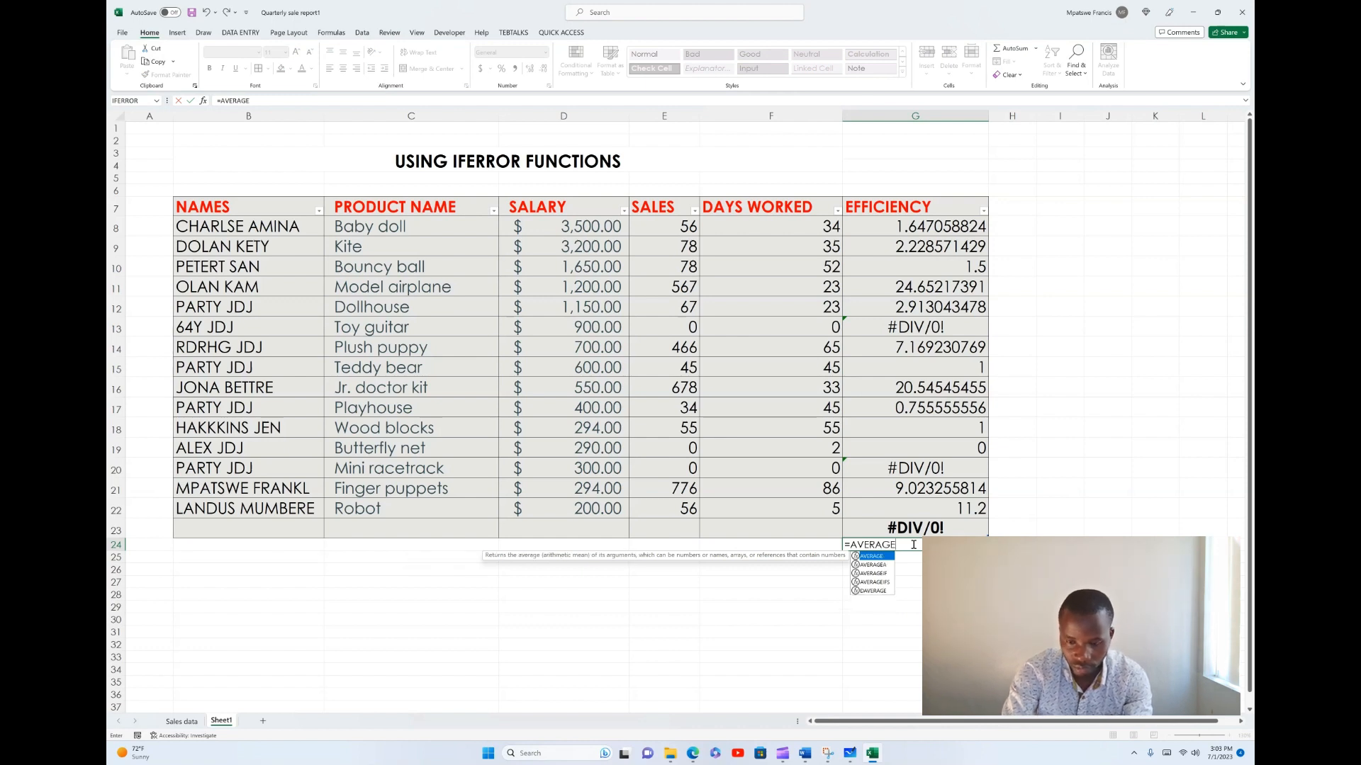
pyautogui.write('(')
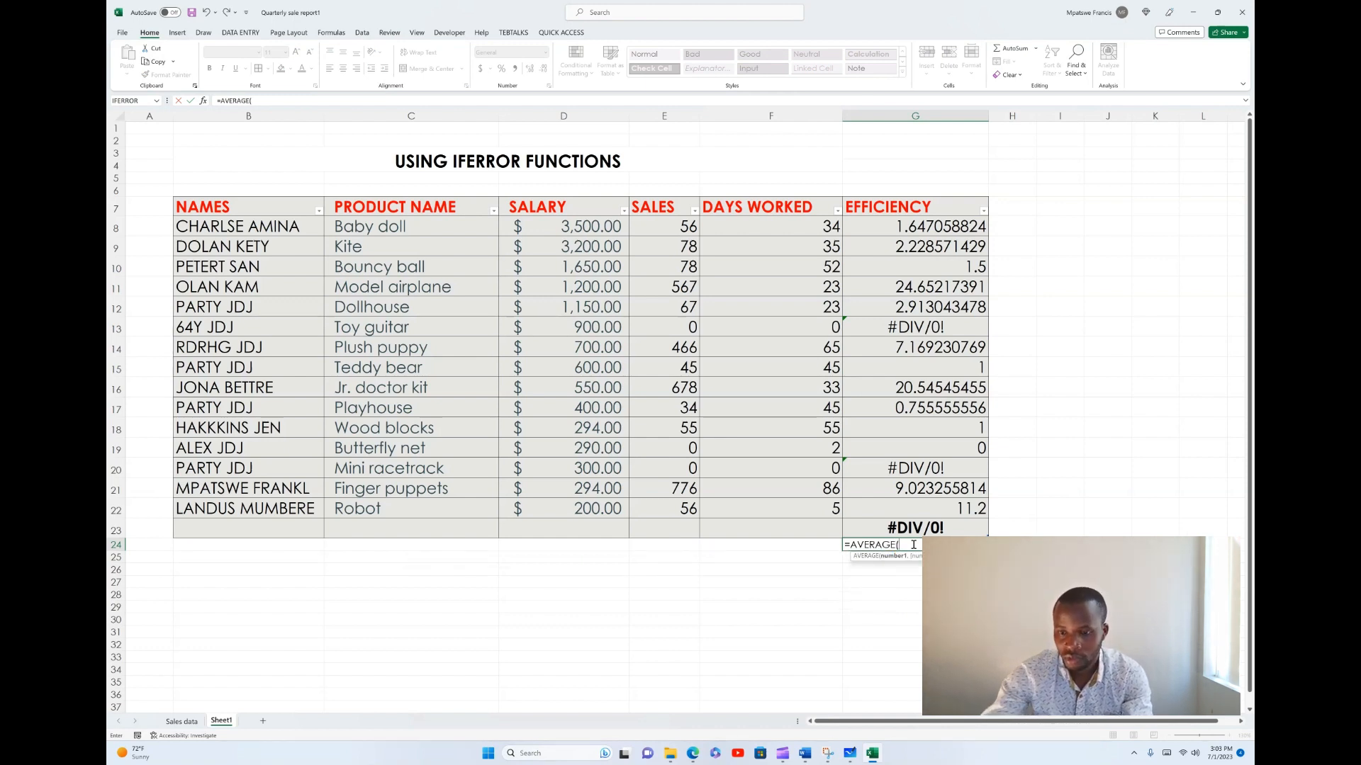
pyautogui.write('G8')
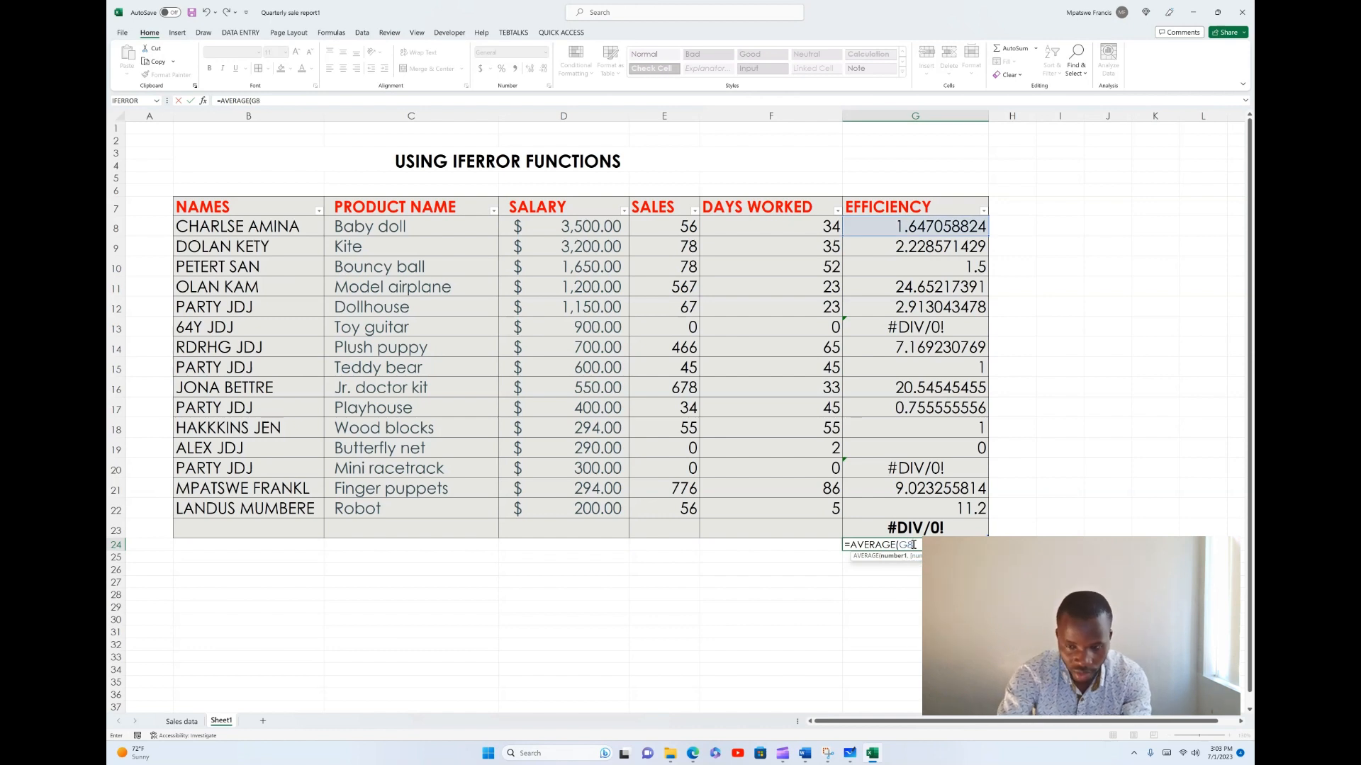
pyautogui.write(':')
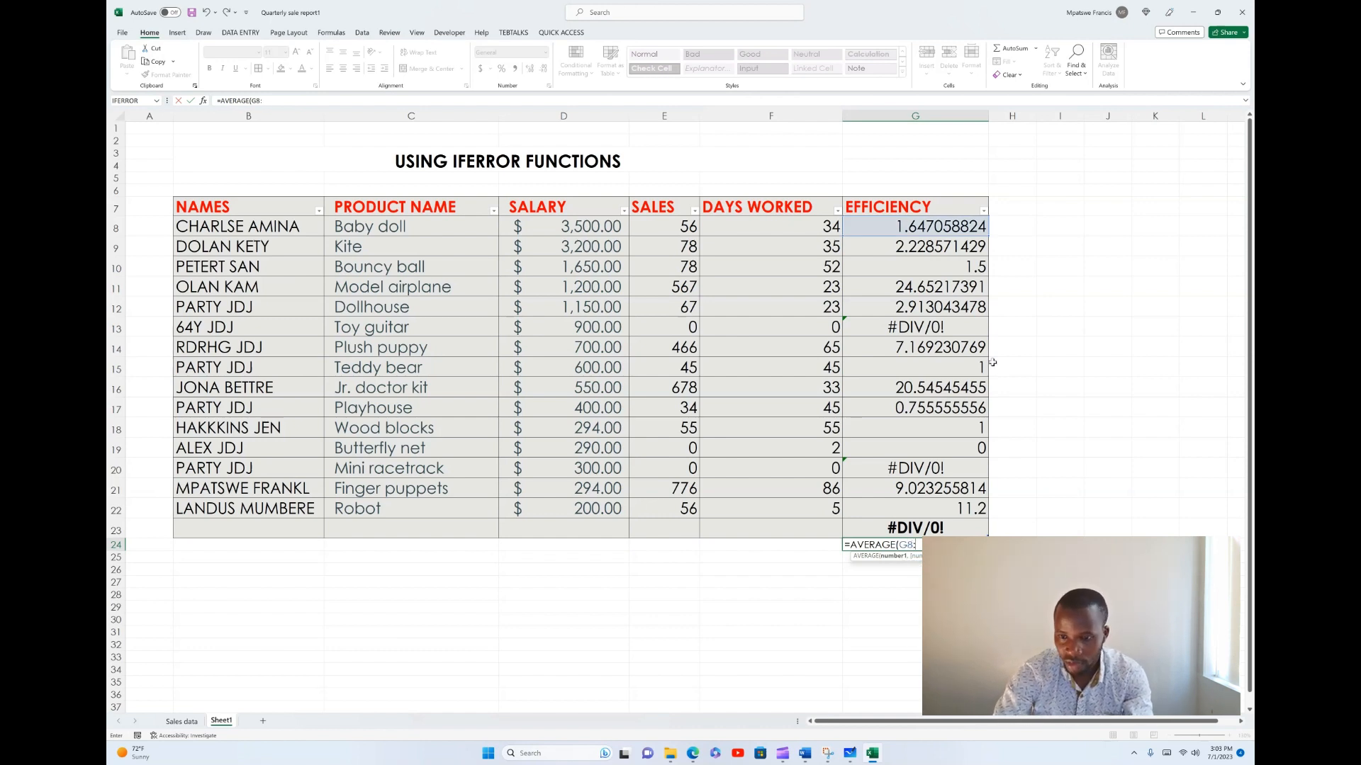
pyautogui.moveTo(987, 234); pyautogui.dragTo(995, 511)
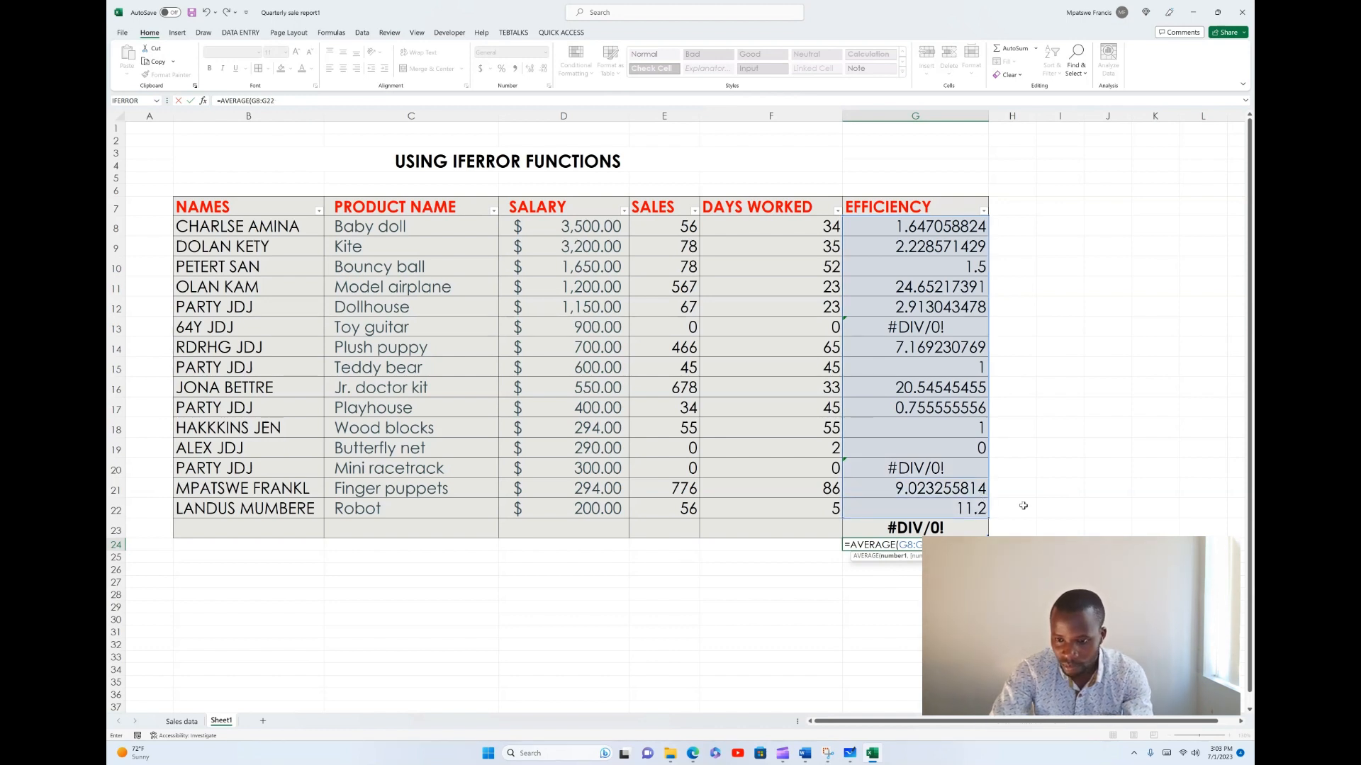
pyautogui.press('Return')
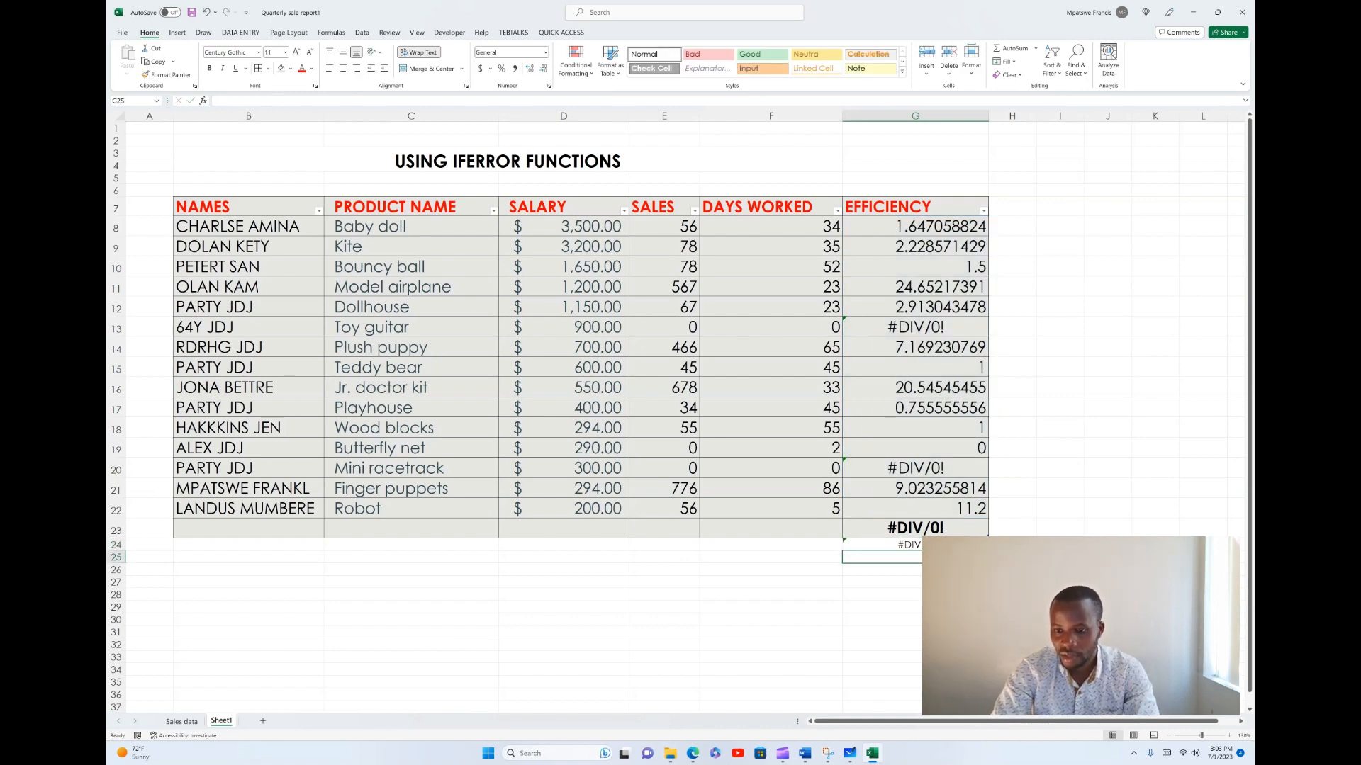
pyautogui.press('Up')
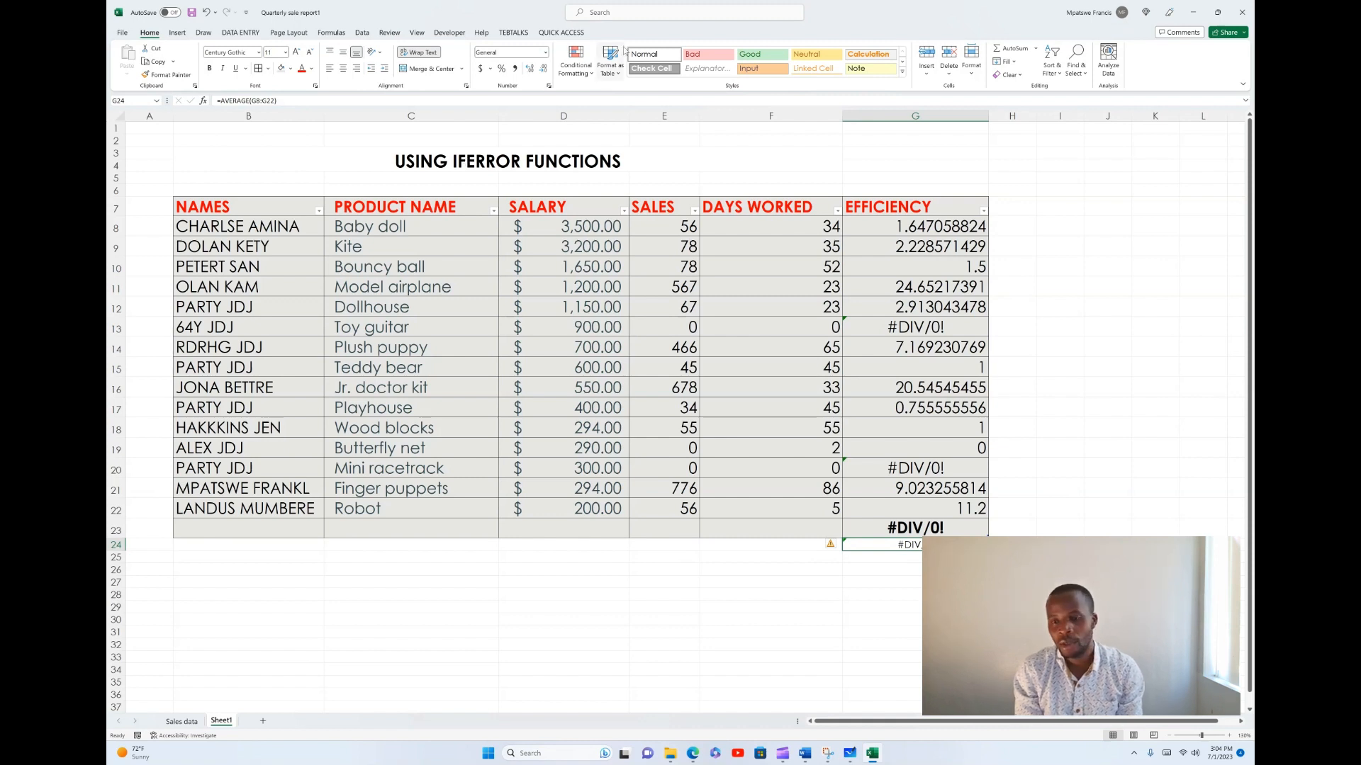
# - Insert the IFERROR function in front of E8/F8 in the Efficiency formula in G8
pyautogui.click(922, 223)
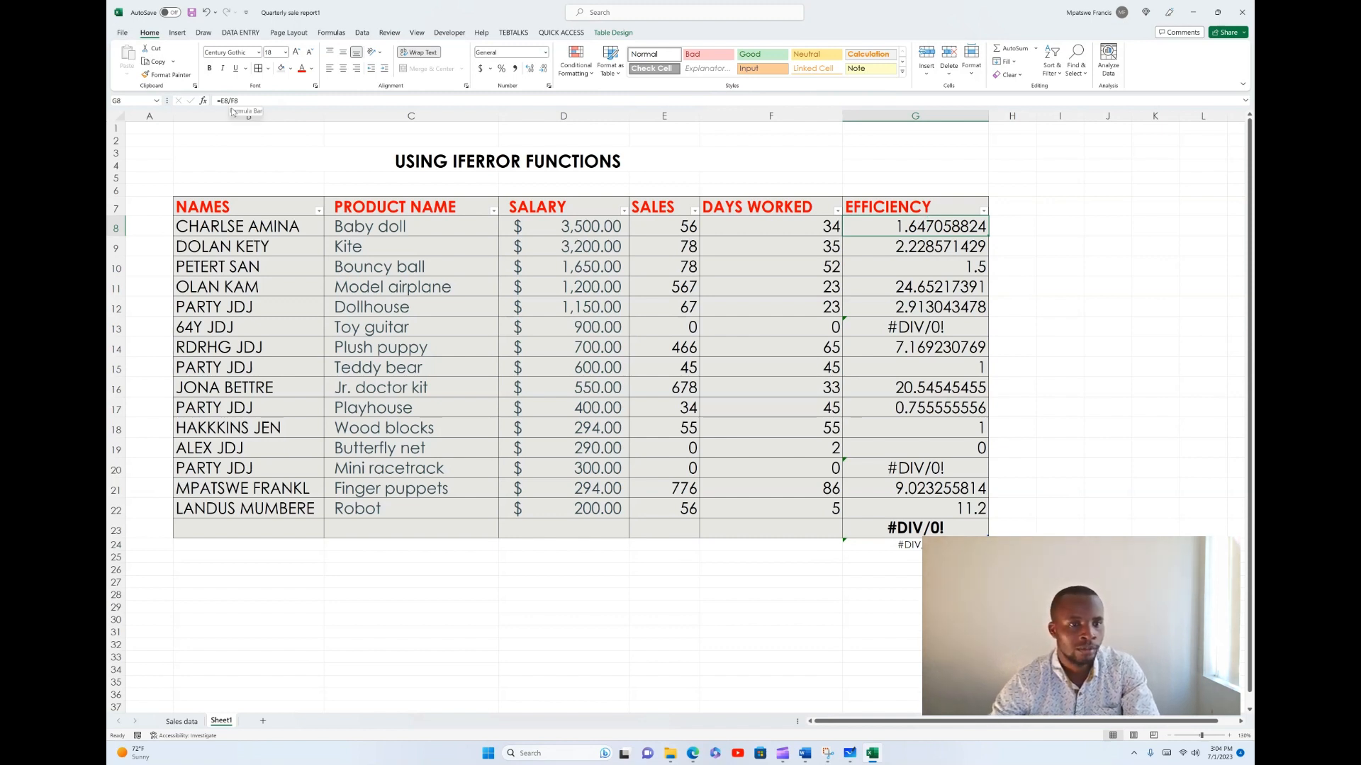
pyautogui.doubleClick(949, 227)
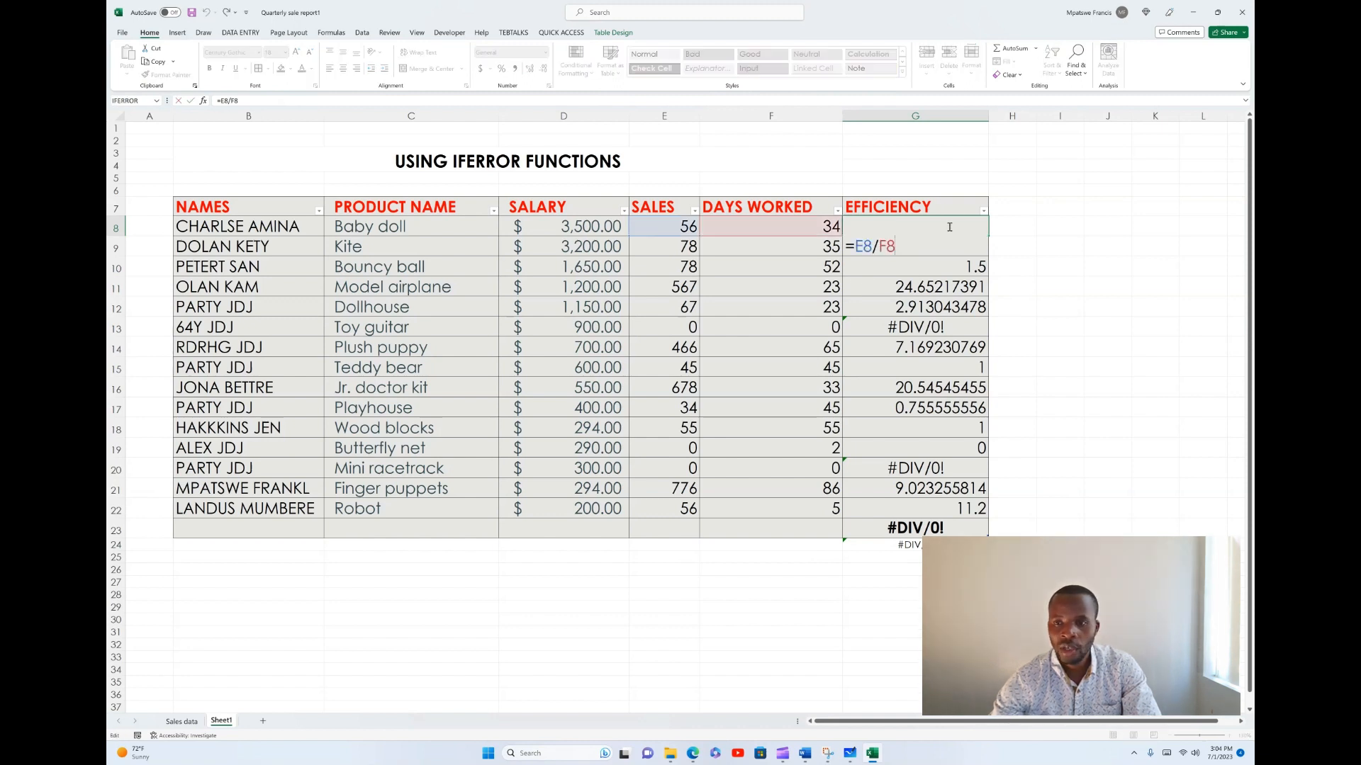
pyautogui.click(914, 273)
pyautogui.click(914, 233)
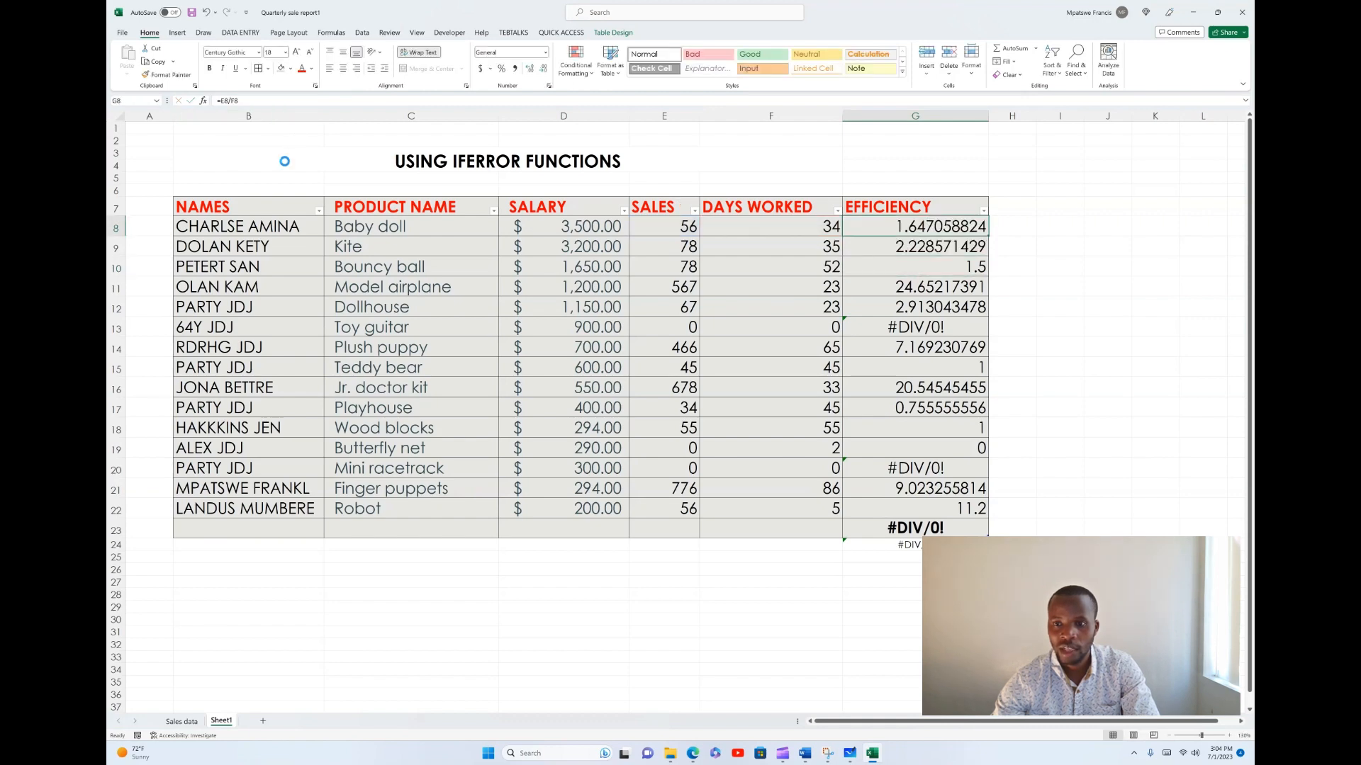
pyautogui.scroll(3, 284, 161)
pyautogui.scroll(-2, 284, 162)
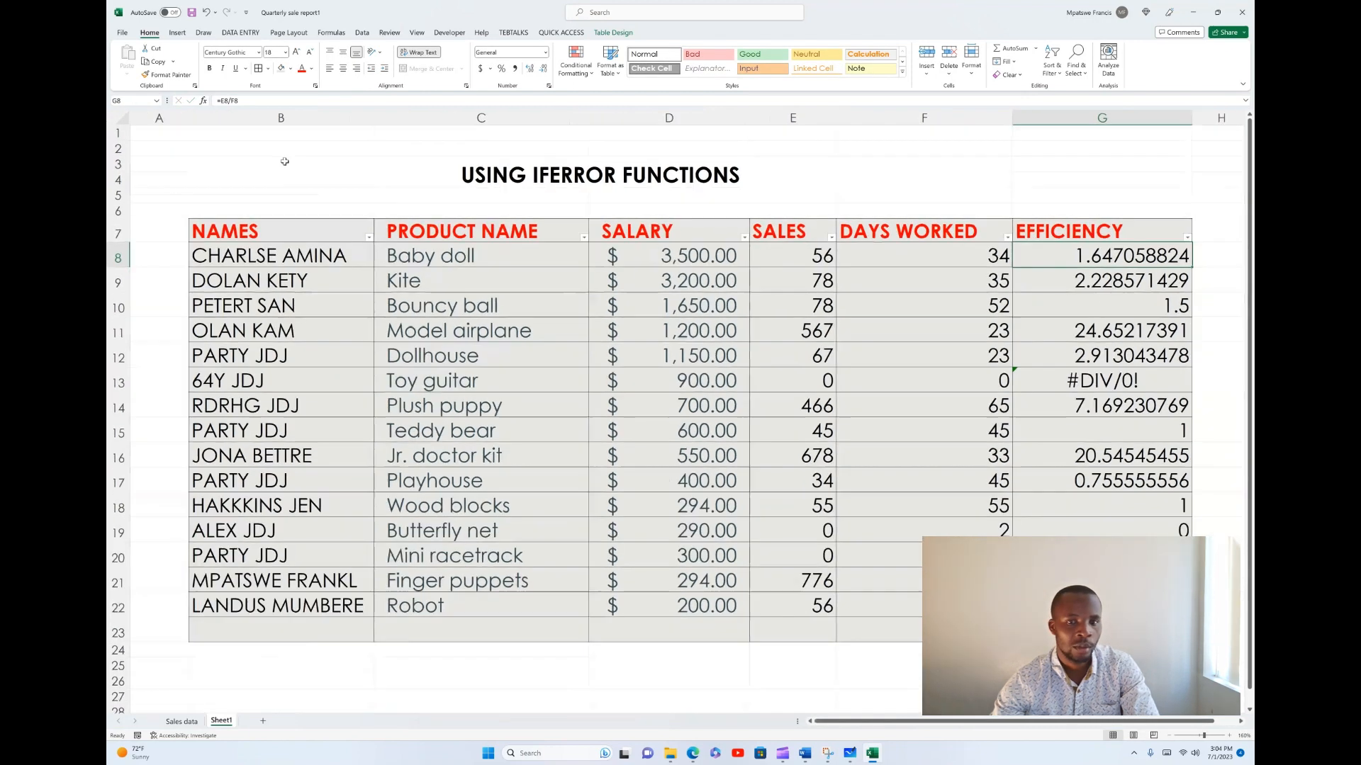
pyautogui.press('F2')
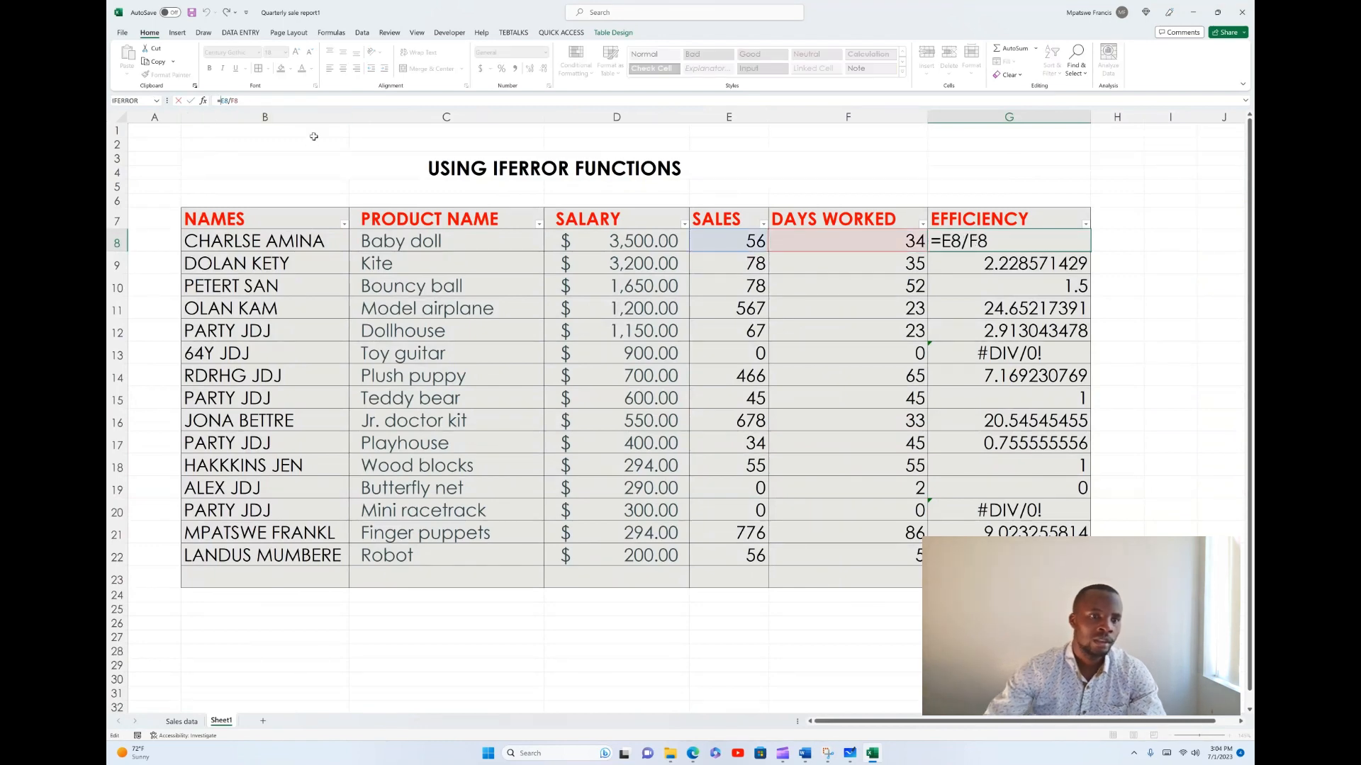
pyautogui.write('IFER')
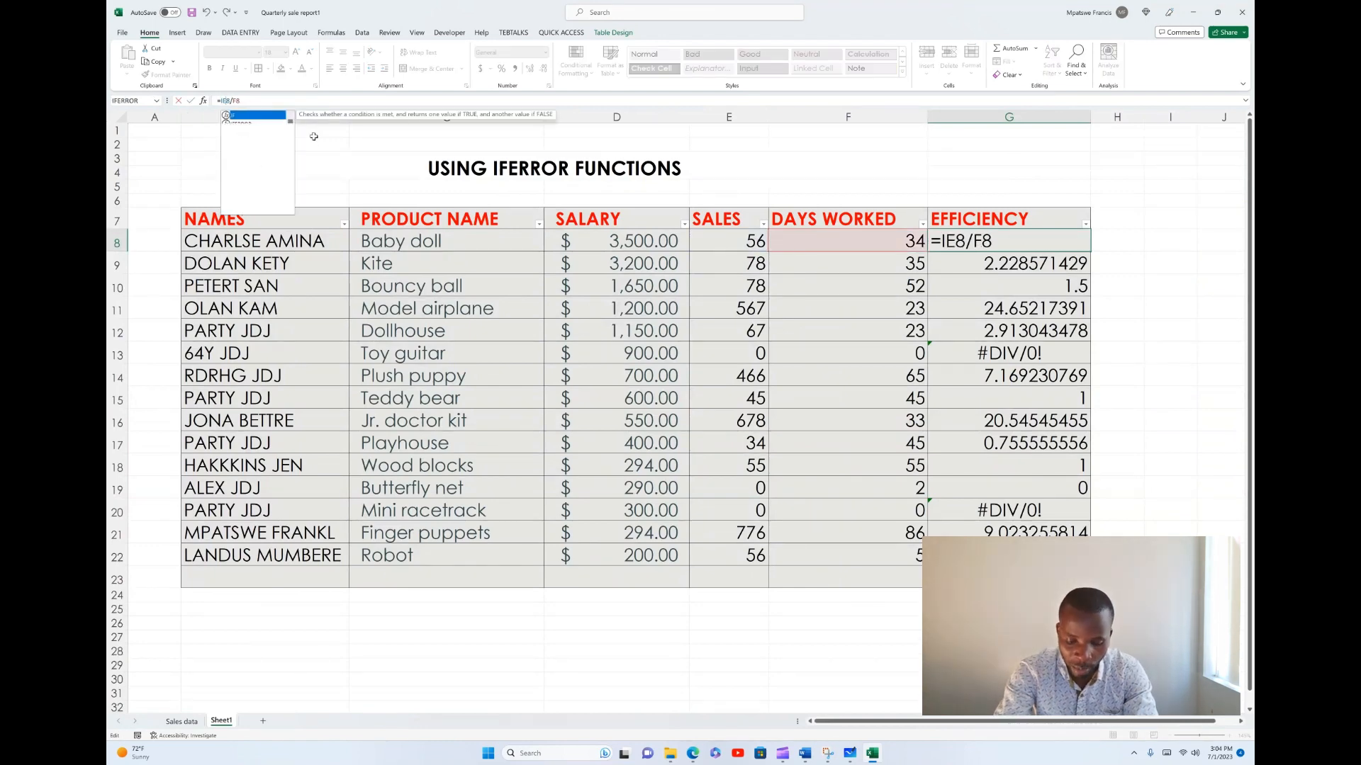
pyautogui.write('R')
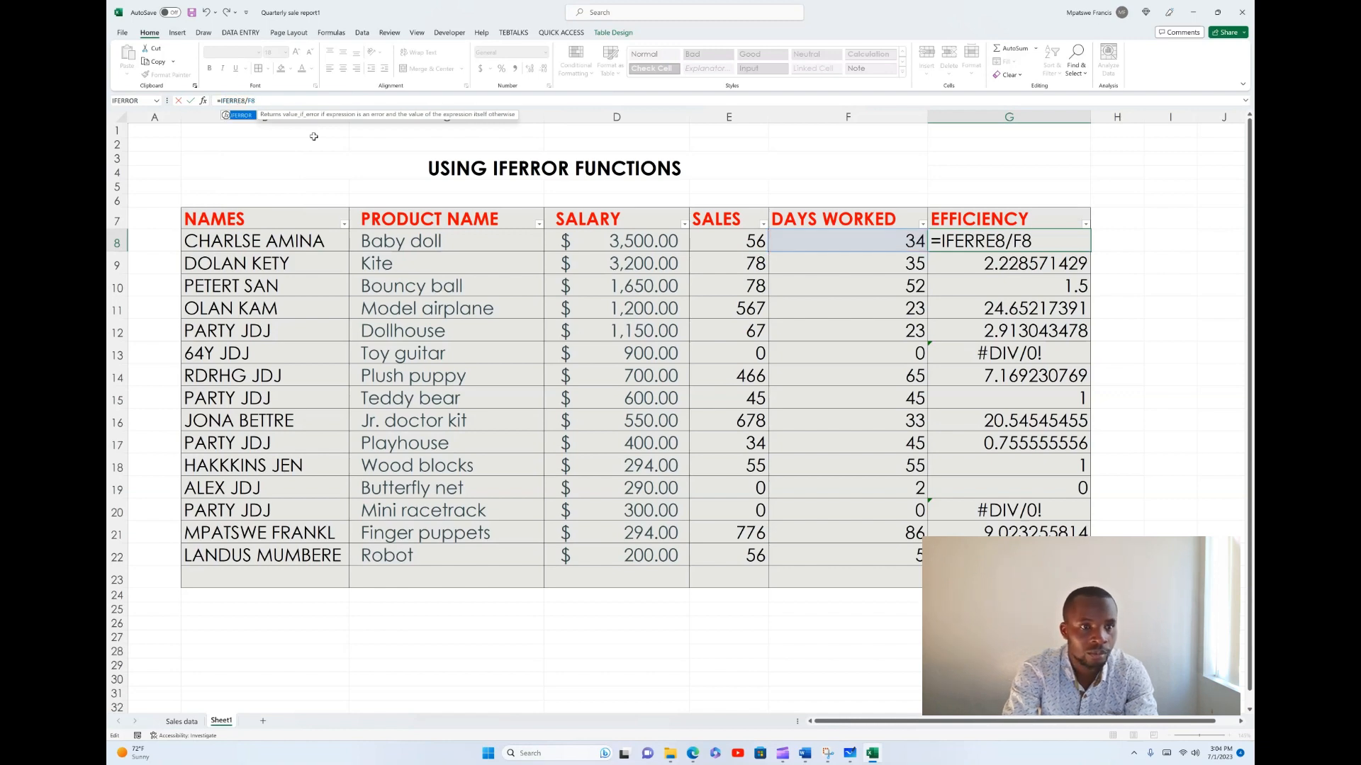
pyautogui.write('OR')
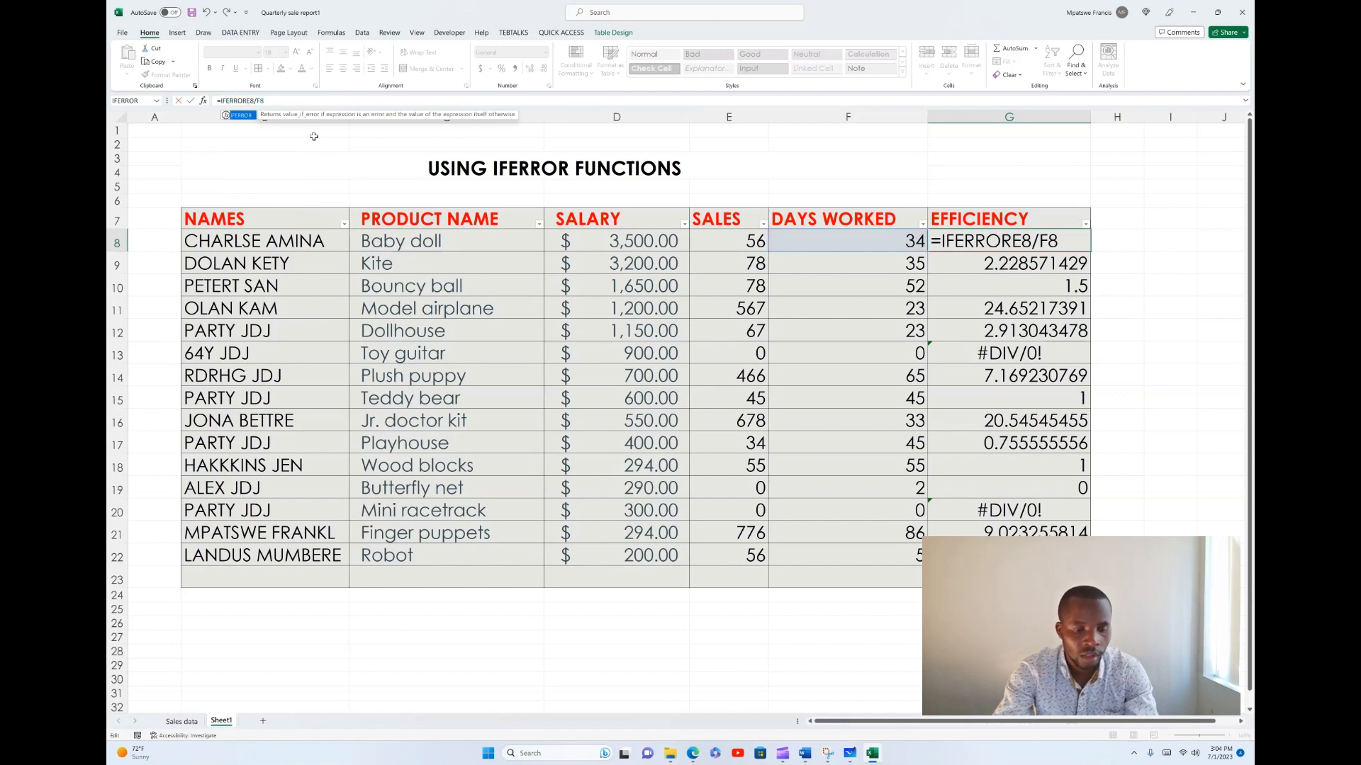
pyautogui.write('(')
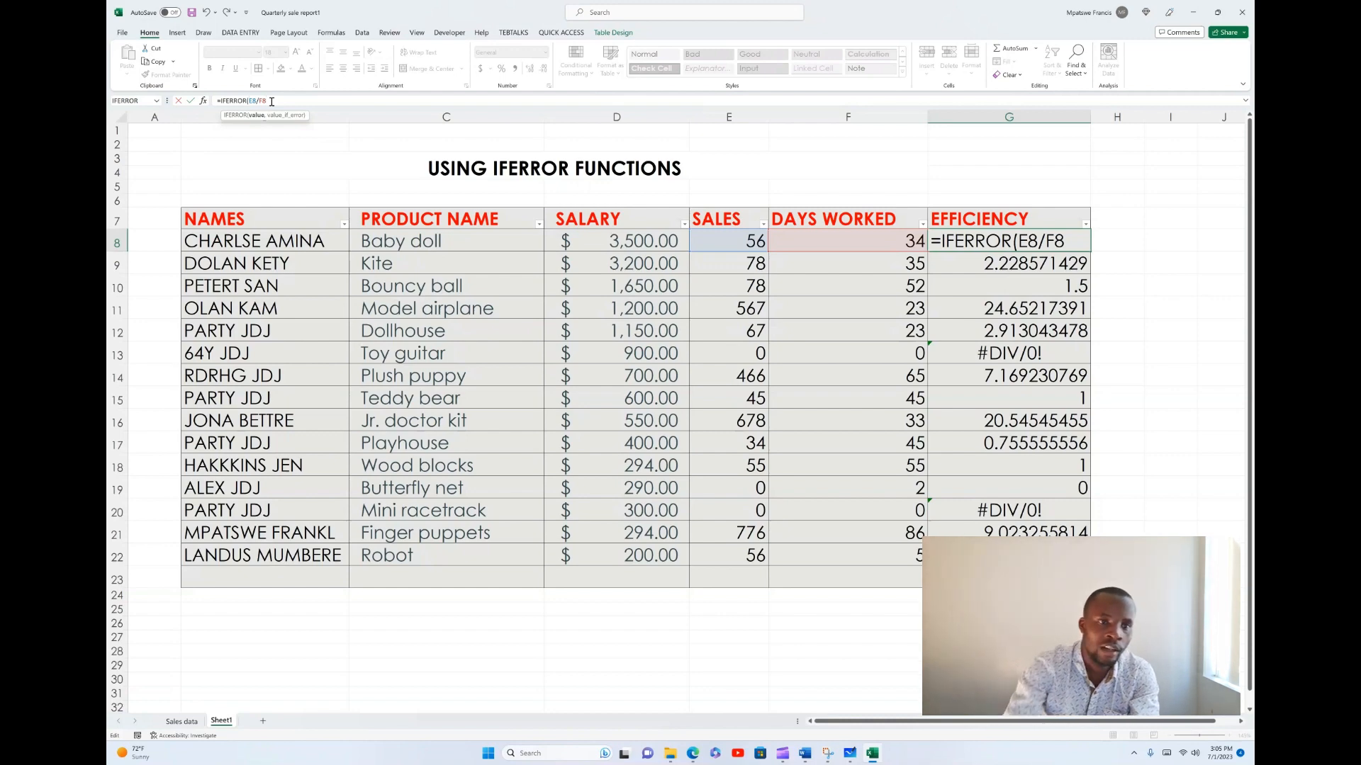
# - Complete G8's formula as =IFERROR(E8/F8,0) for the whole Efficiency column, and check cells G23 and G24
pyautogui.write(',')
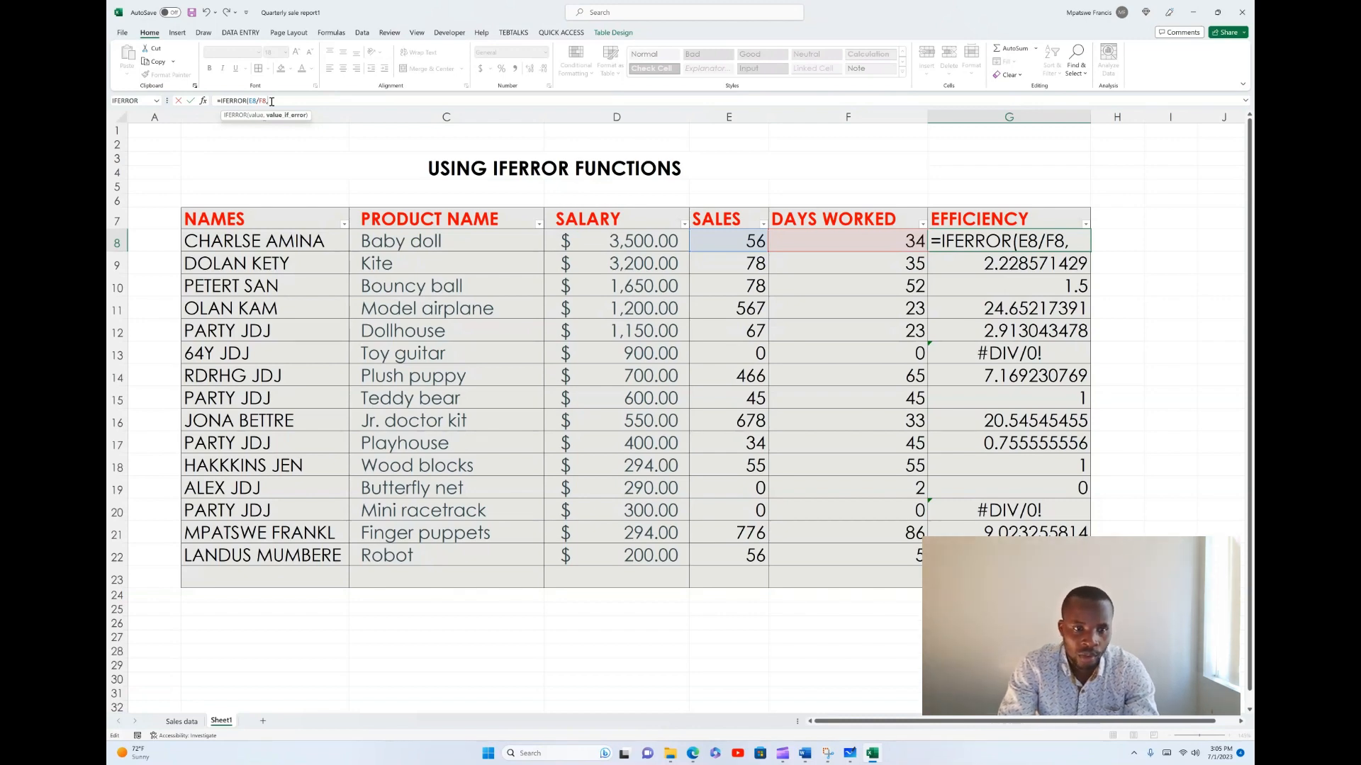
pyautogui.write('0')
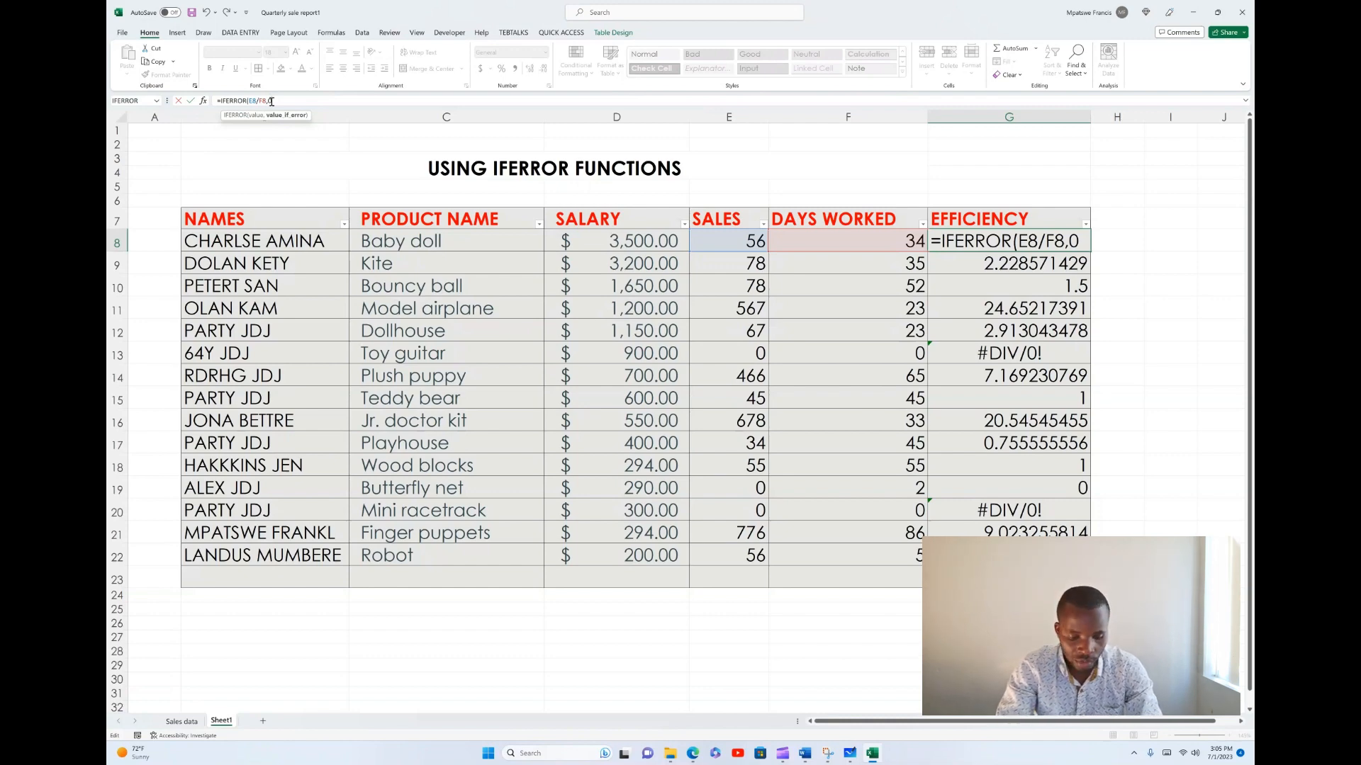
pyautogui.write(')')
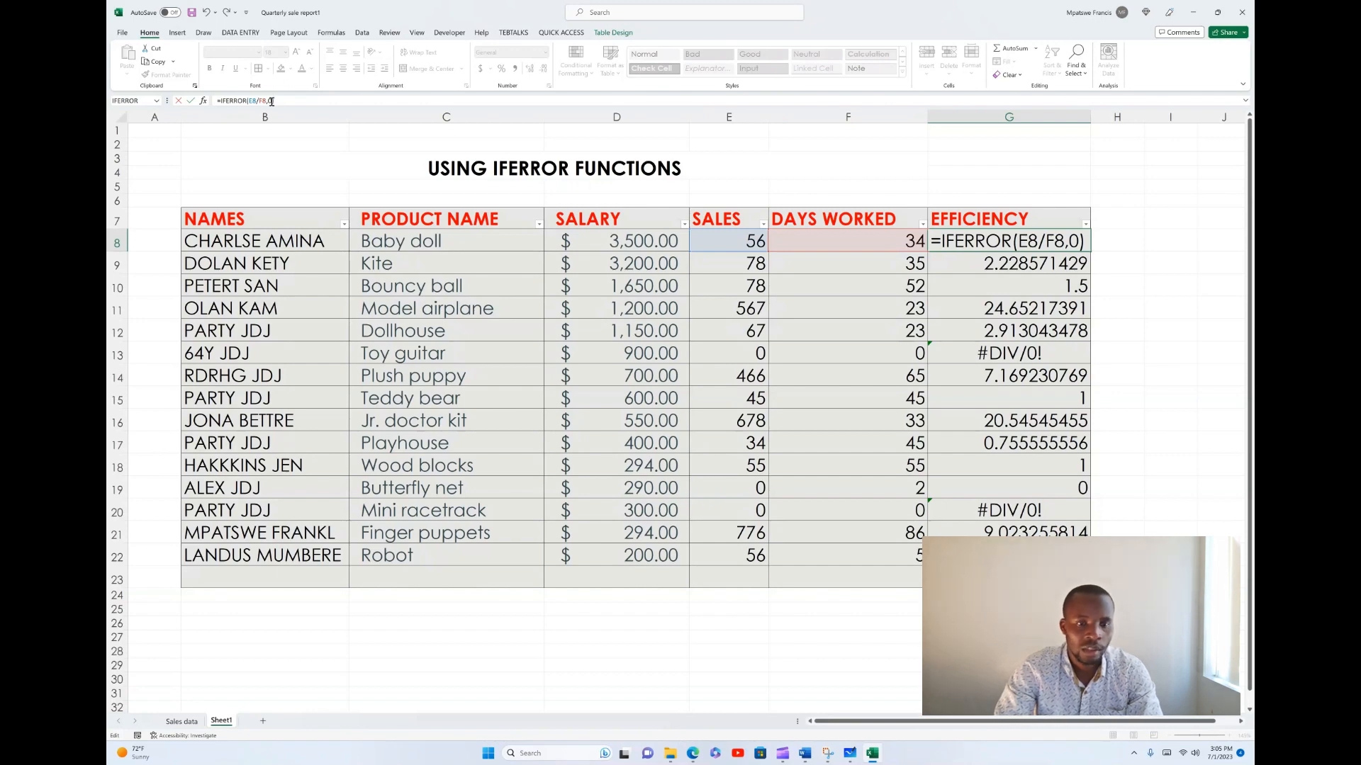
pyautogui.press('Return')
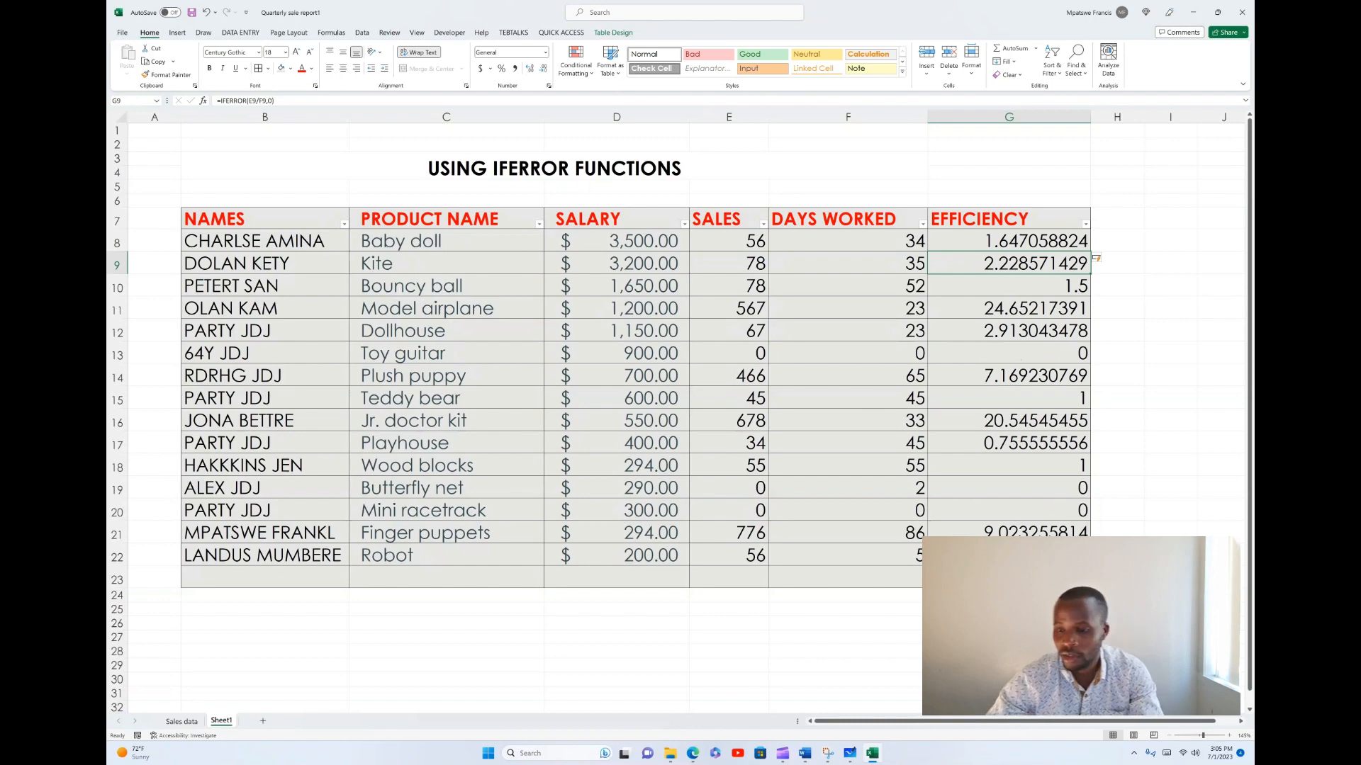
pyautogui.click(1008, 577)
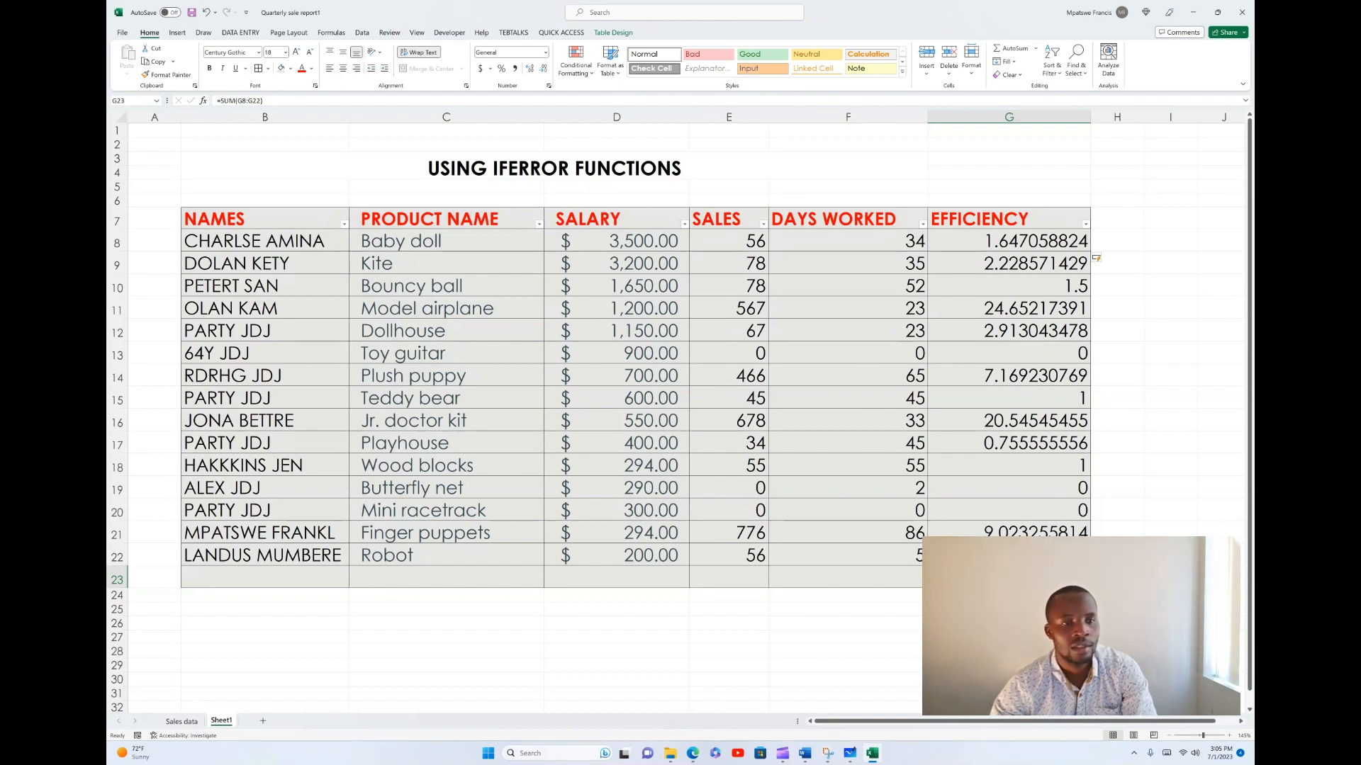
pyautogui.click(1008, 595)
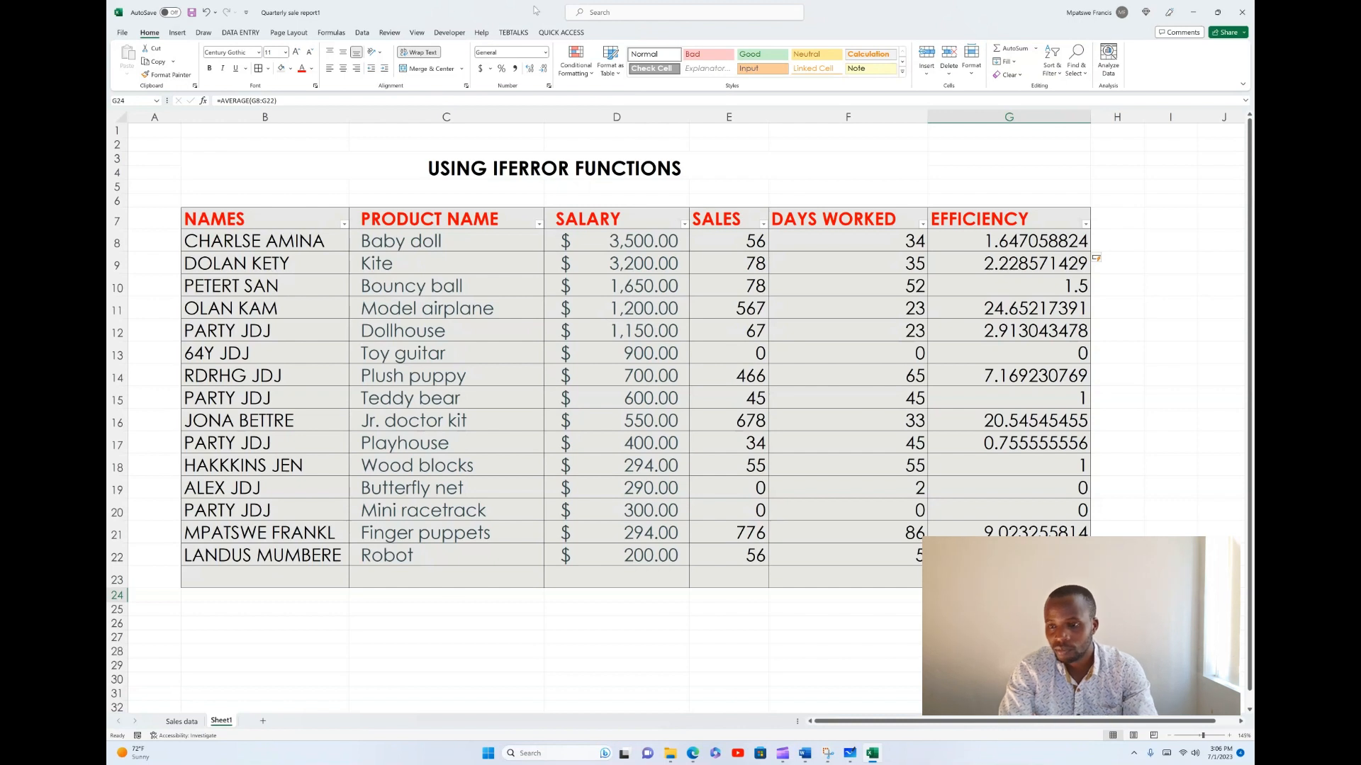
# - Reduce the Efficiency values in G8:G24 to two decimal places
pyautogui.click(1035, 240)
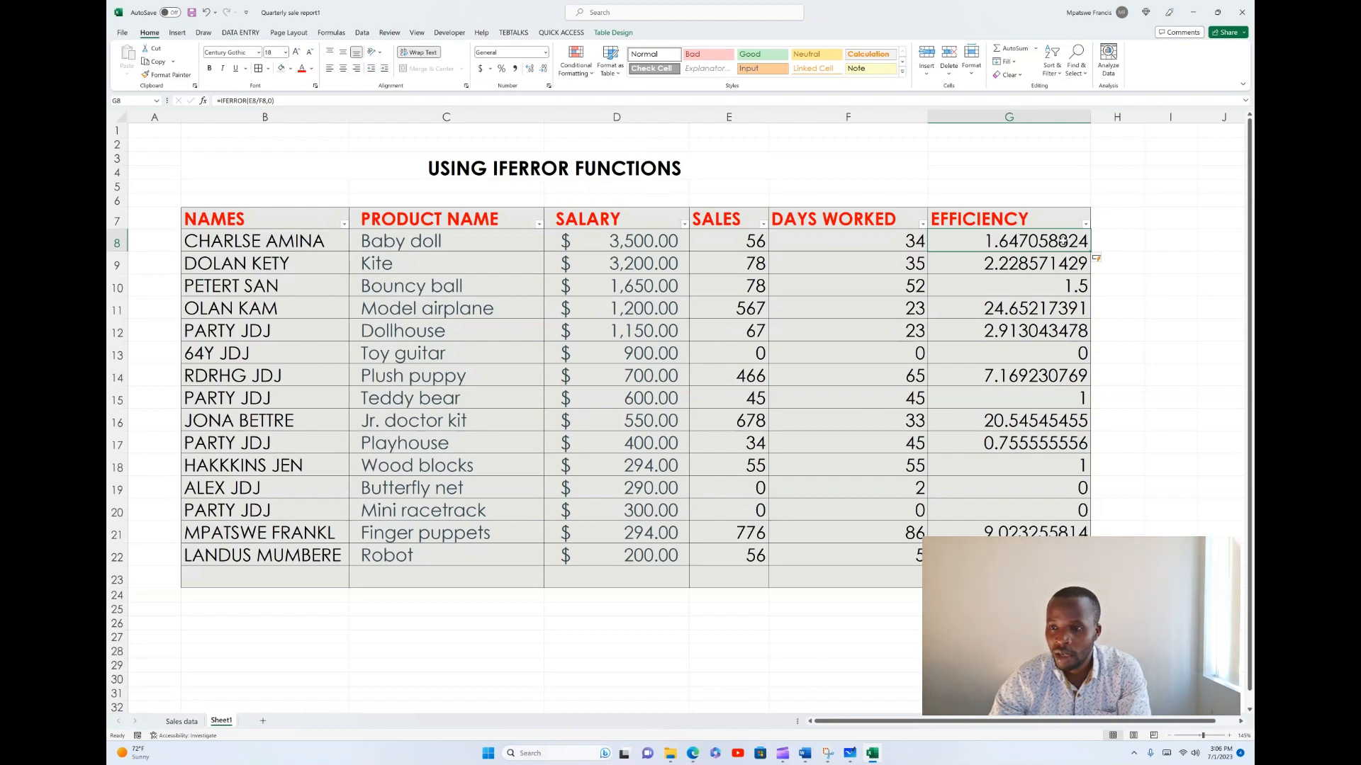
pyautogui.moveTo(1063, 241); pyautogui.dragTo(1063, 595)
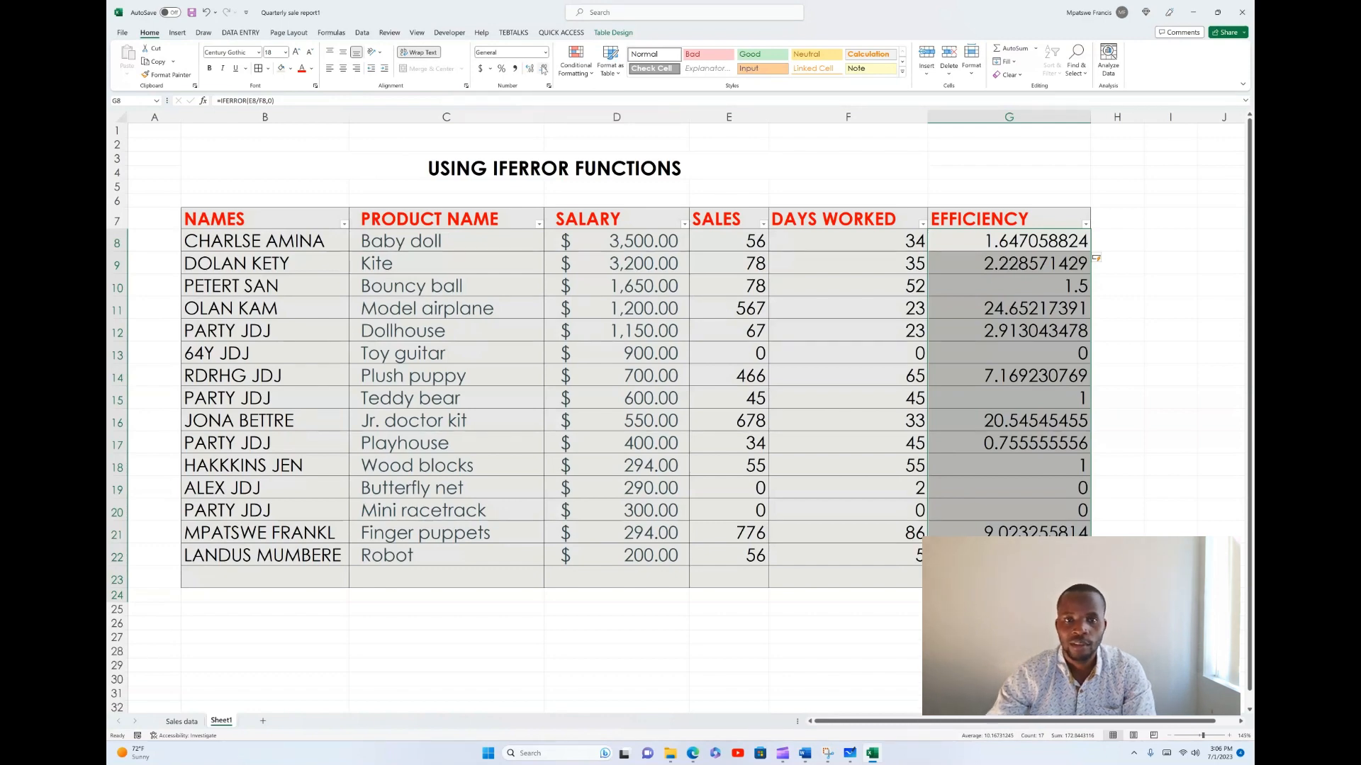
pyautogui.click(543, 69)
pyautogui.click(544, 69)
pyautogui.click(544, 69)
pyautogui.click(543, 69)
pyautogui.click(543, 69)
pyautogui.click(543, 68)
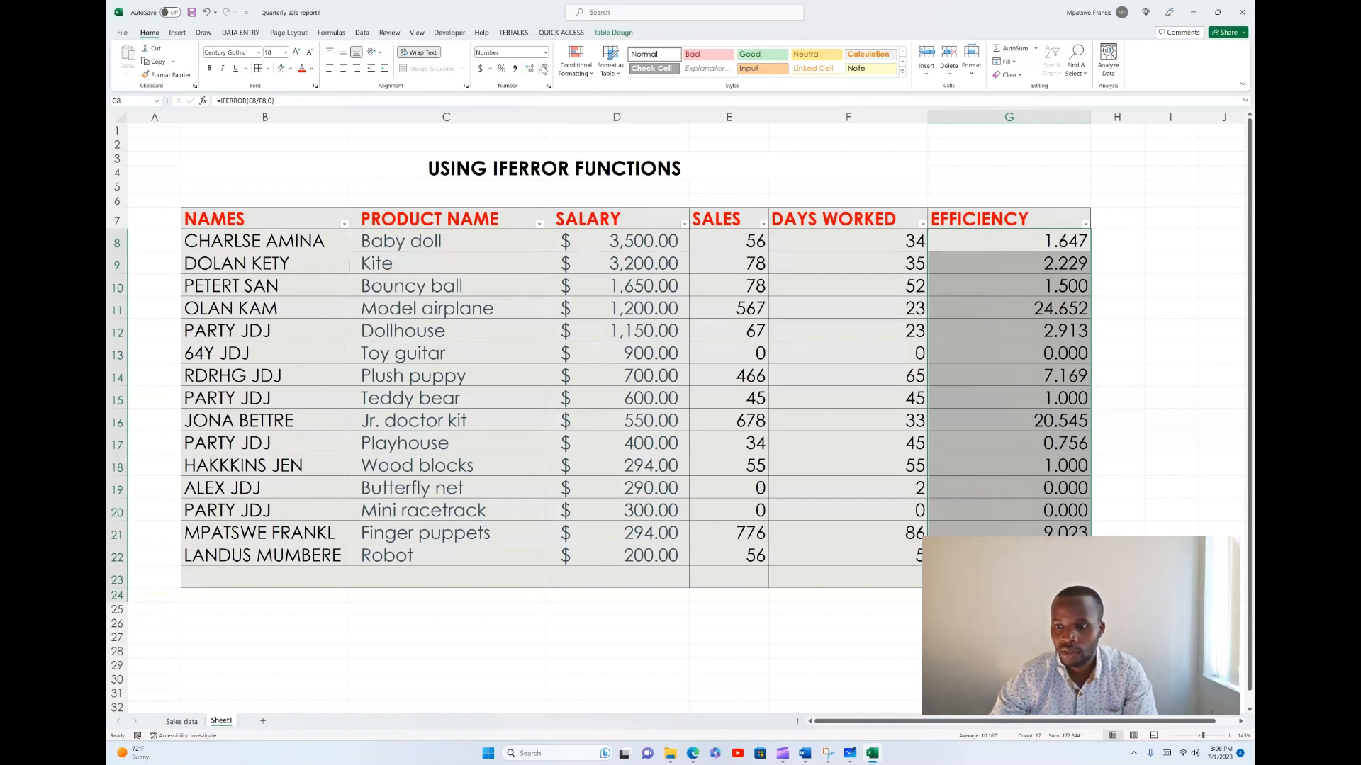
pyautogui.click(544, 69)
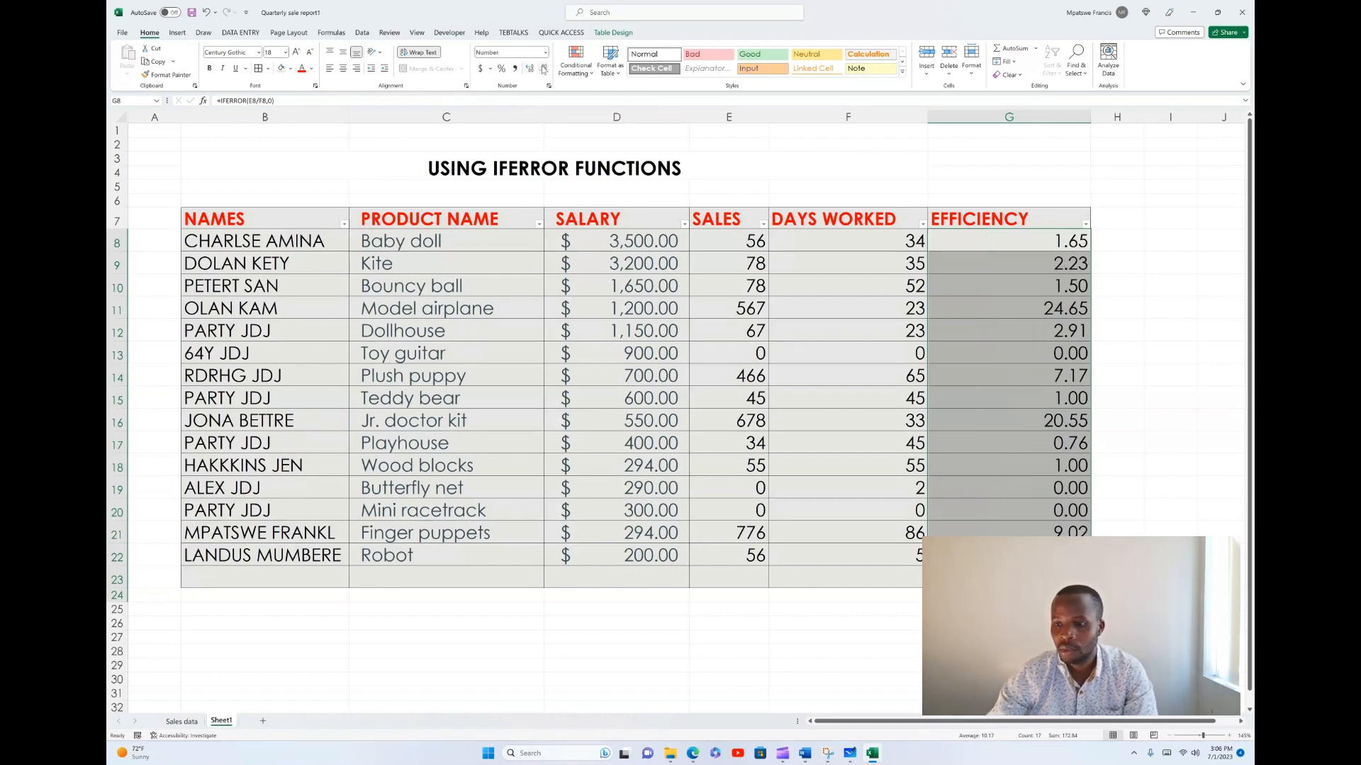
pyautogui.click(1028, 417)
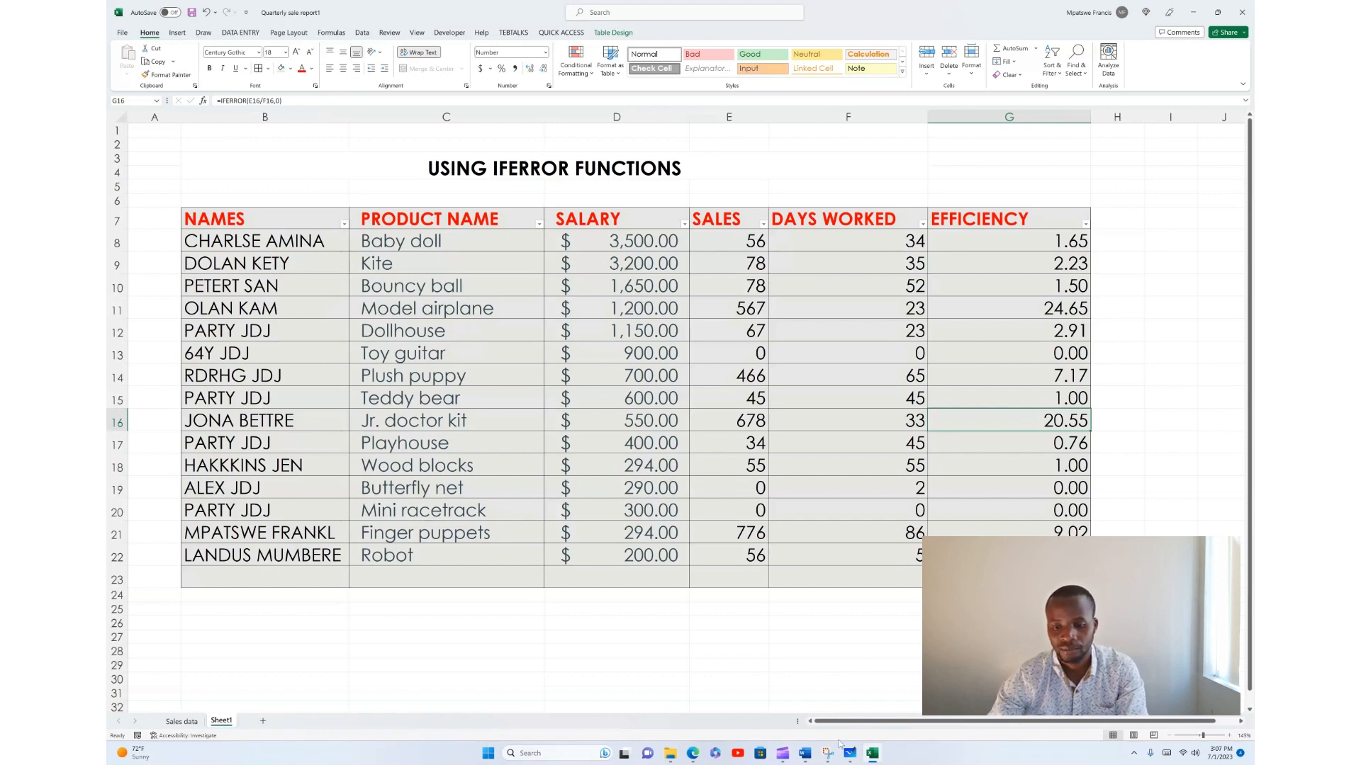
pyautogui.click(784, 753)
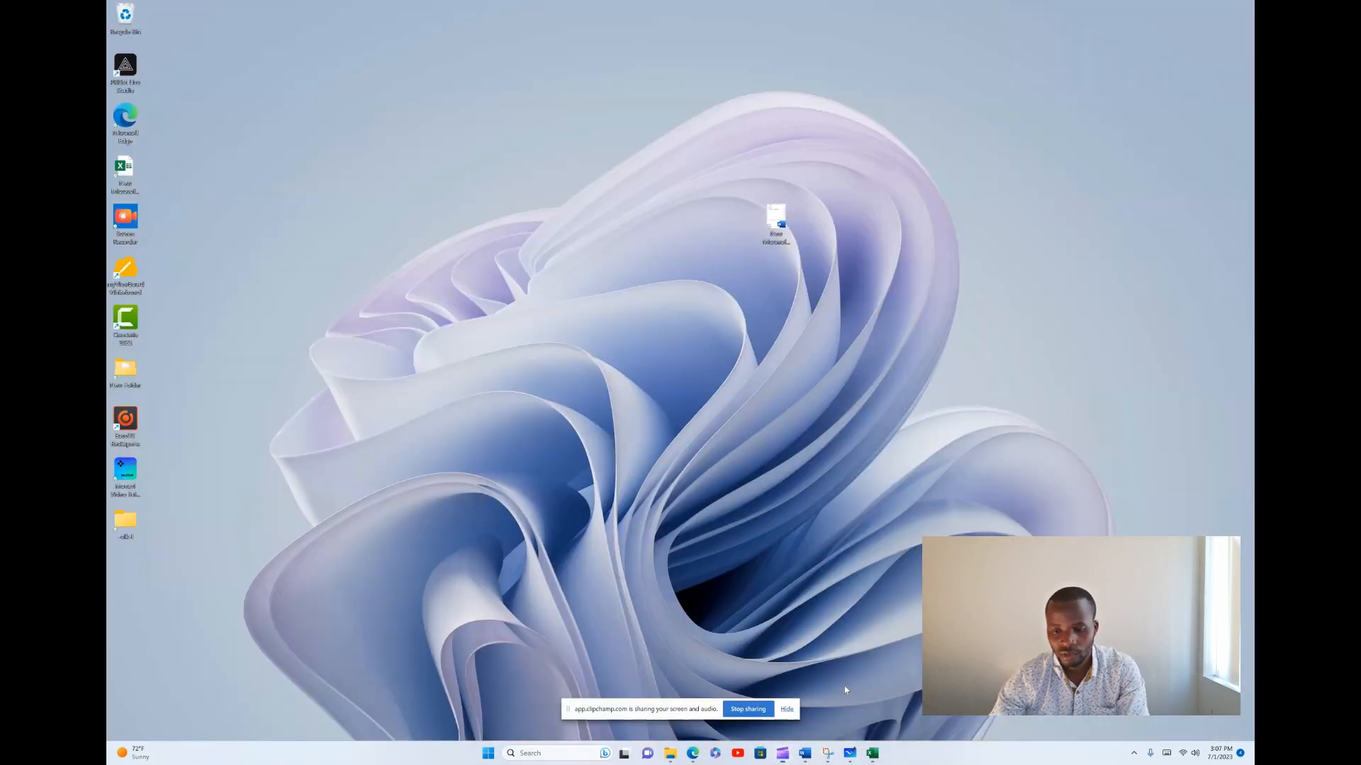